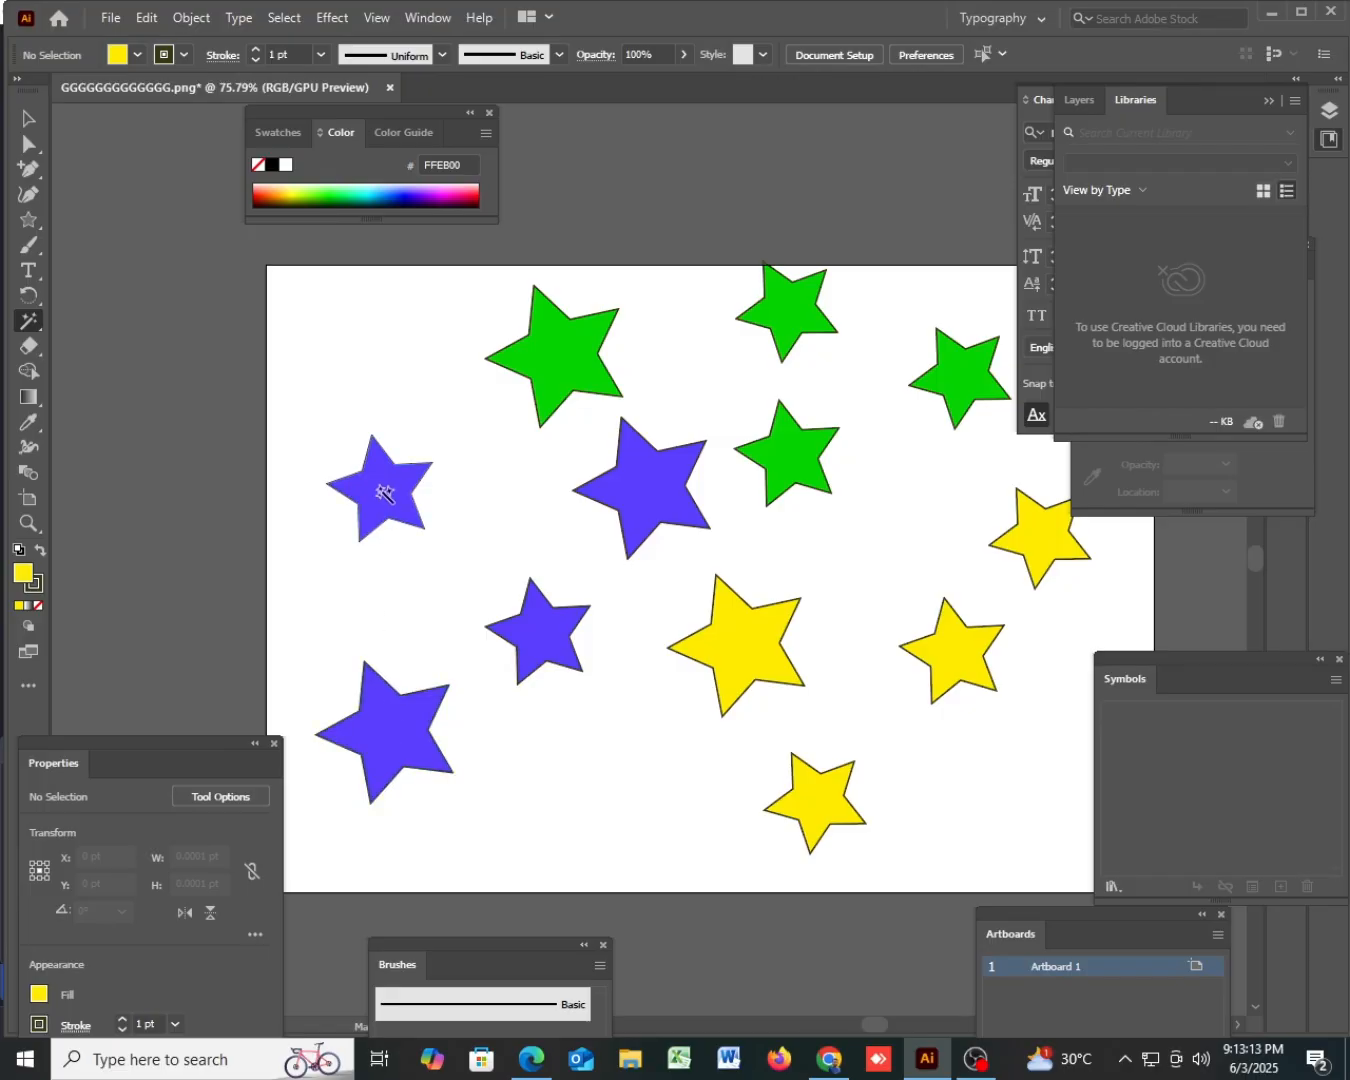
- Select the blue stars by colour with the Magic Wand, inspect their outlines up close, and select the yellow stars the same way
click(384, 493)
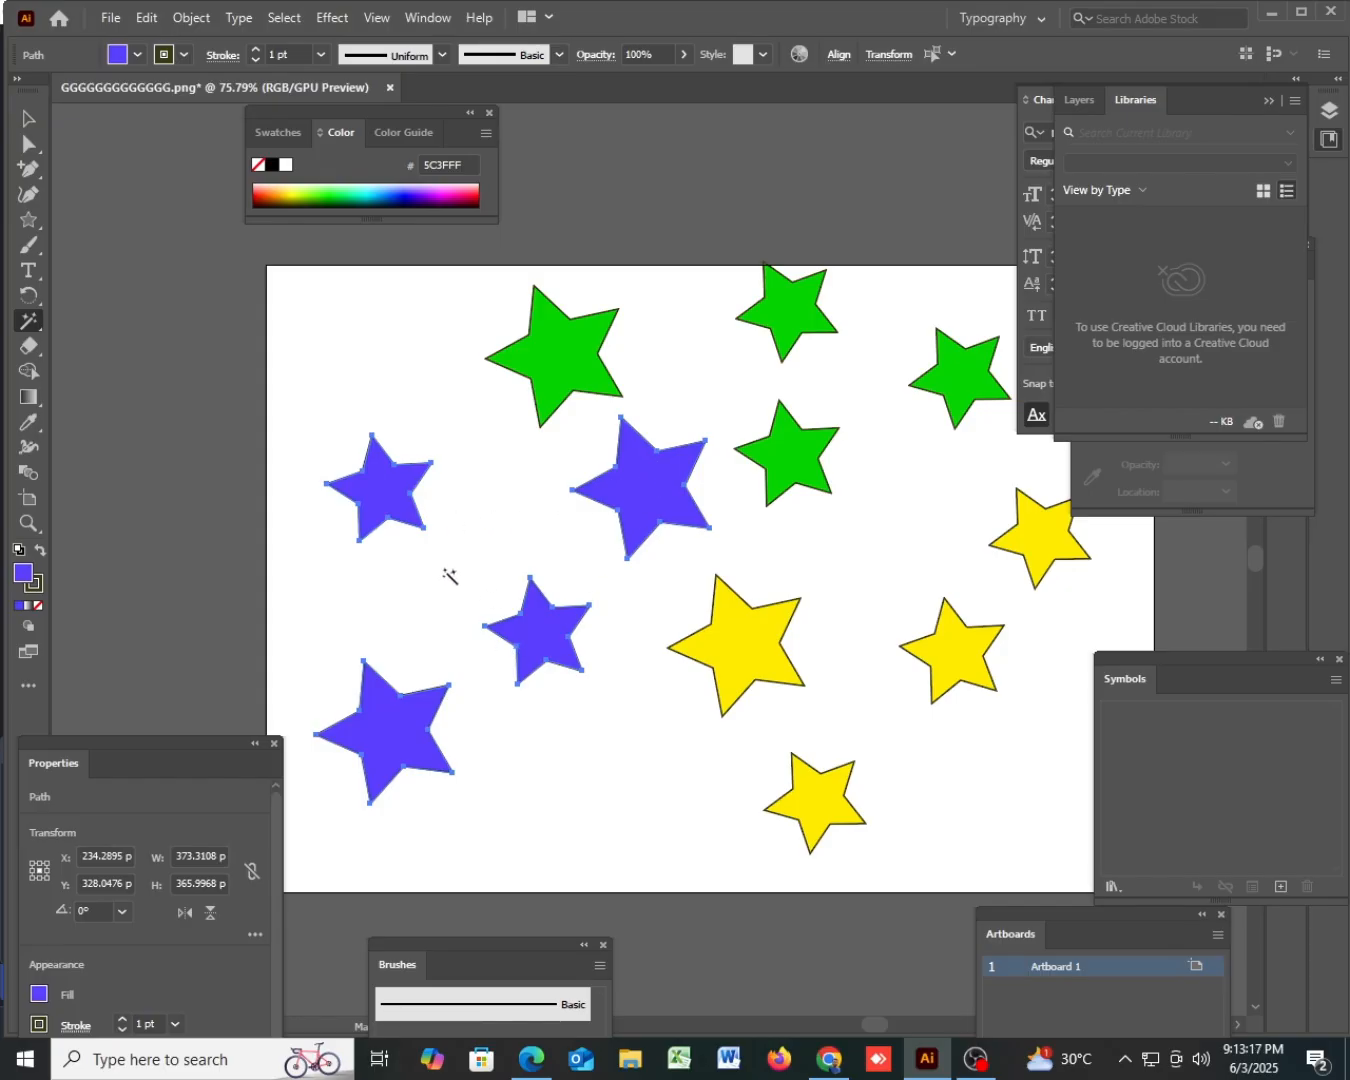
scroll(468, 544, up, 4)
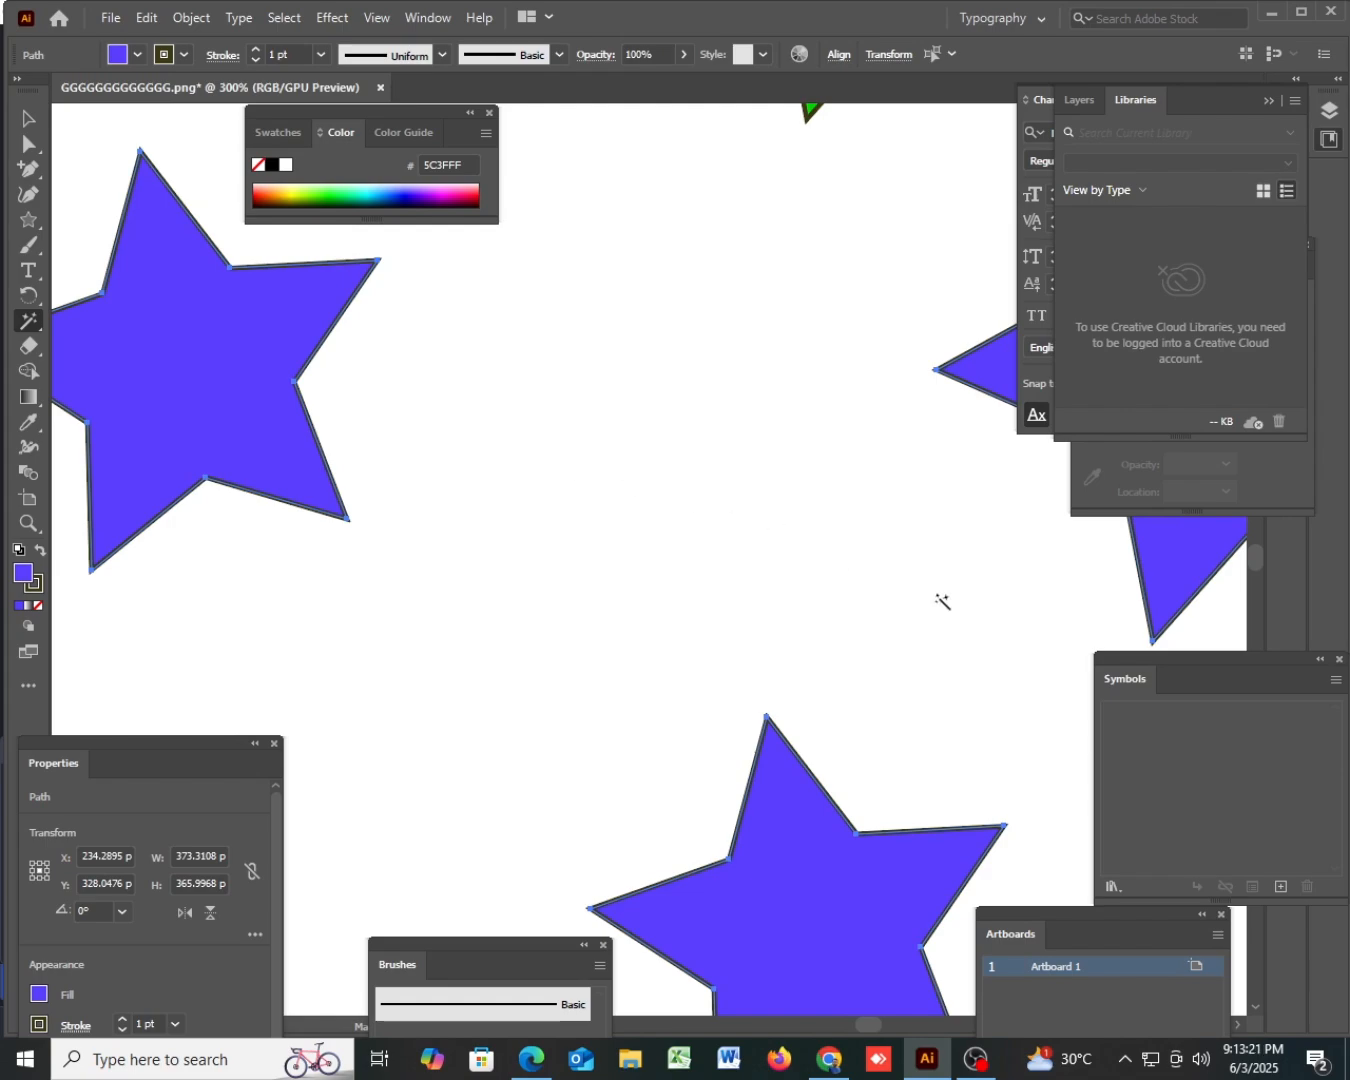
drag(897, 628, 518, 624)
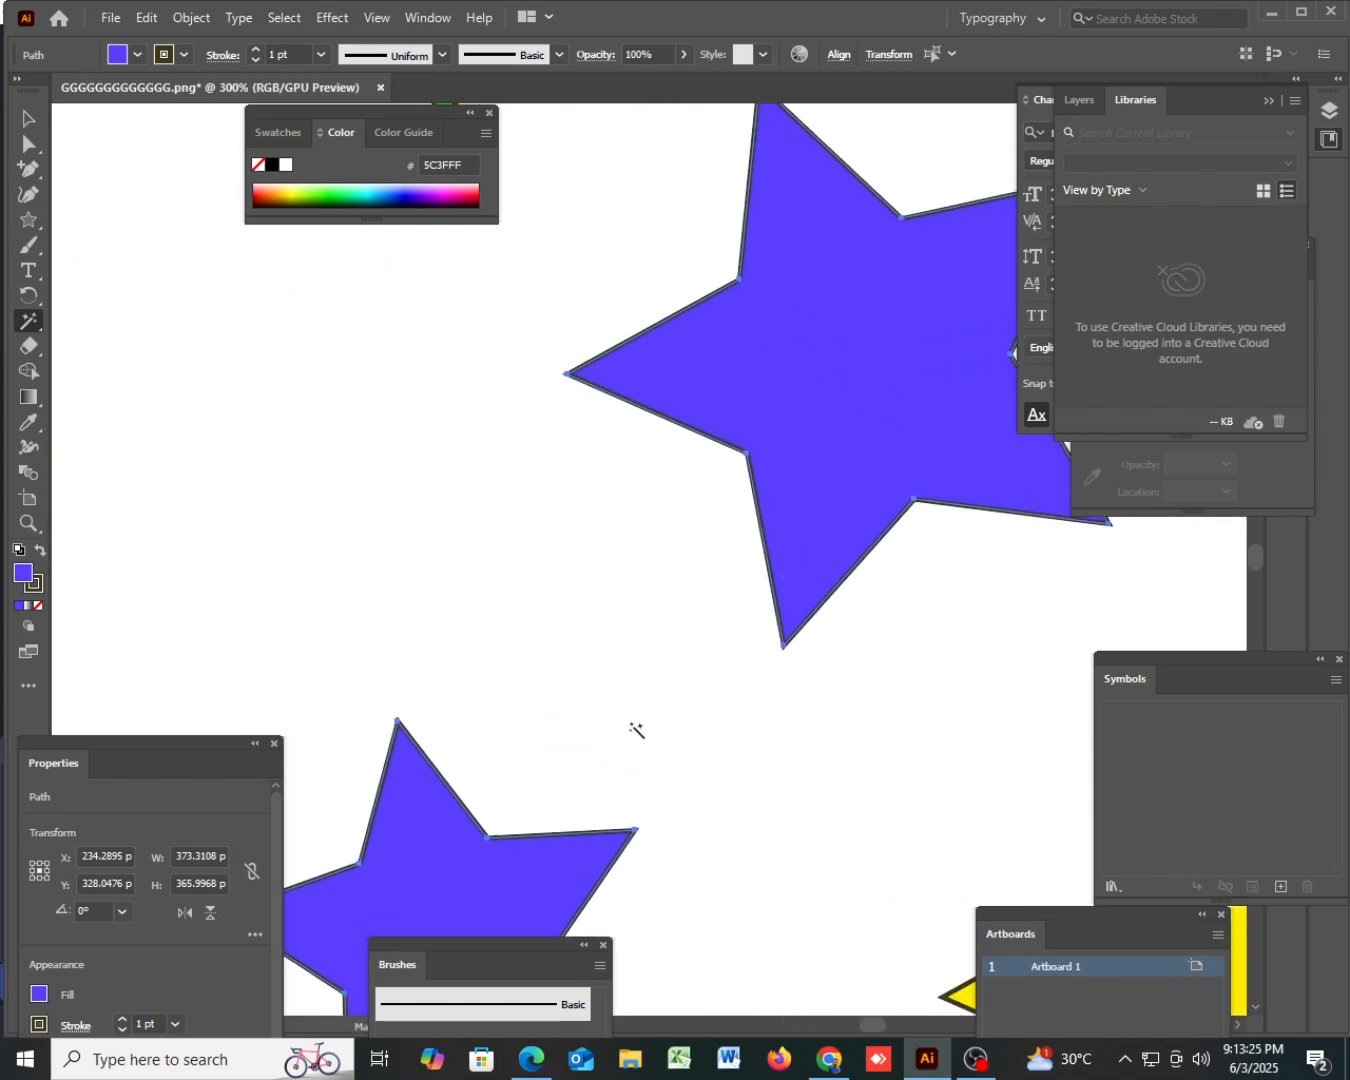
drag(636, 730, 899, 279)
drag(521, 714, 998, 386)
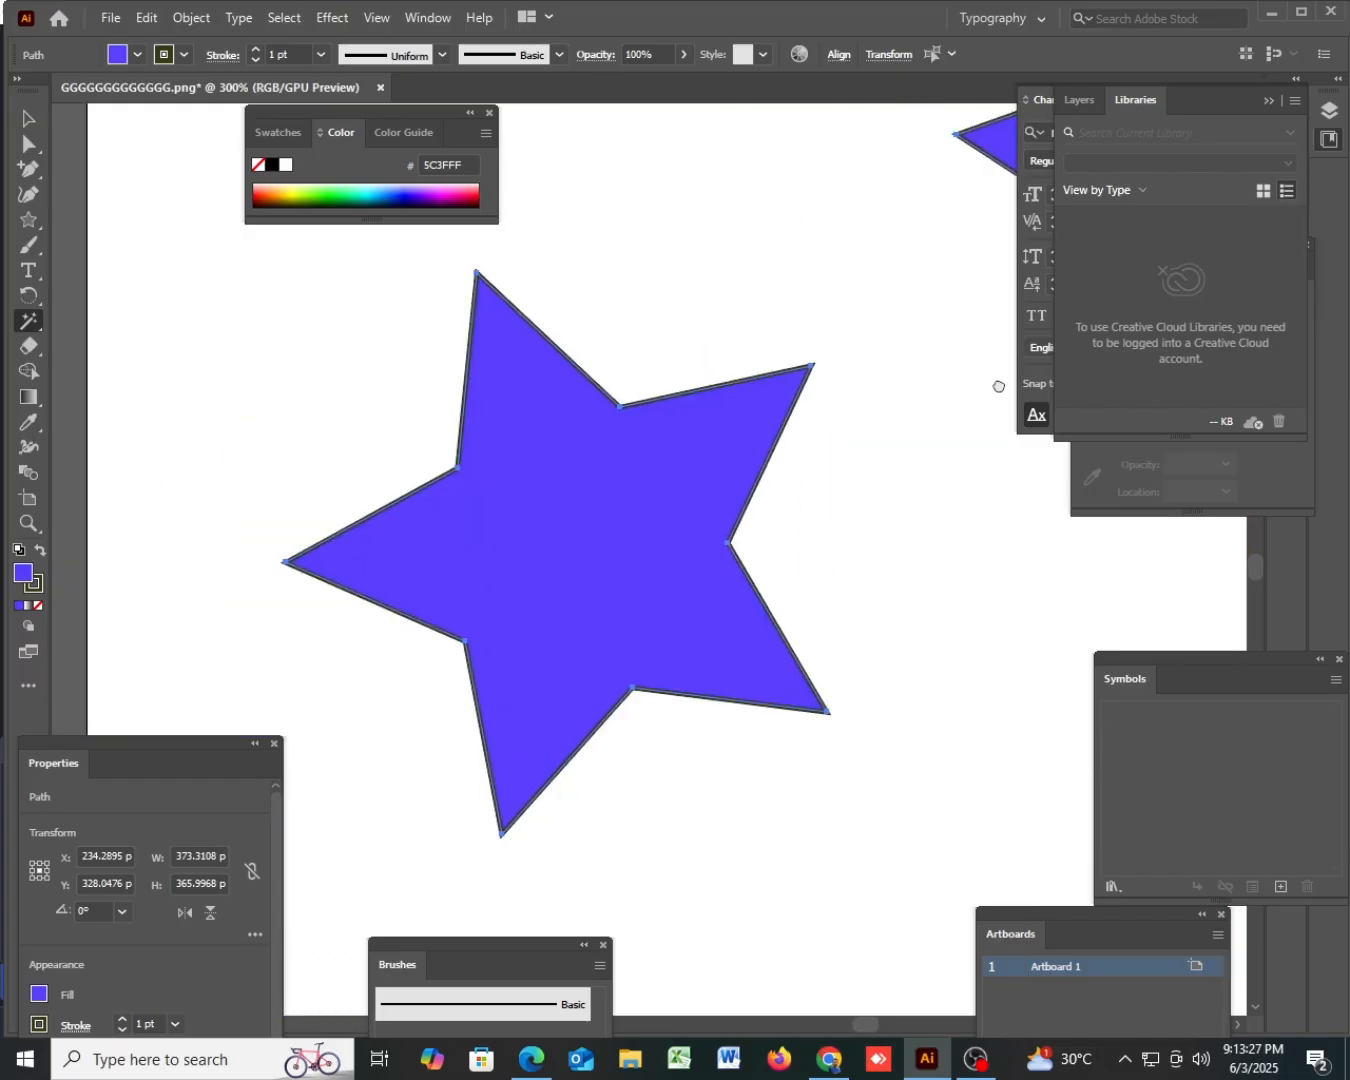
drag(947, 588, 310, 704)
drag(991, 495, 688, 531)
drag(542, 545, 1060, 581)
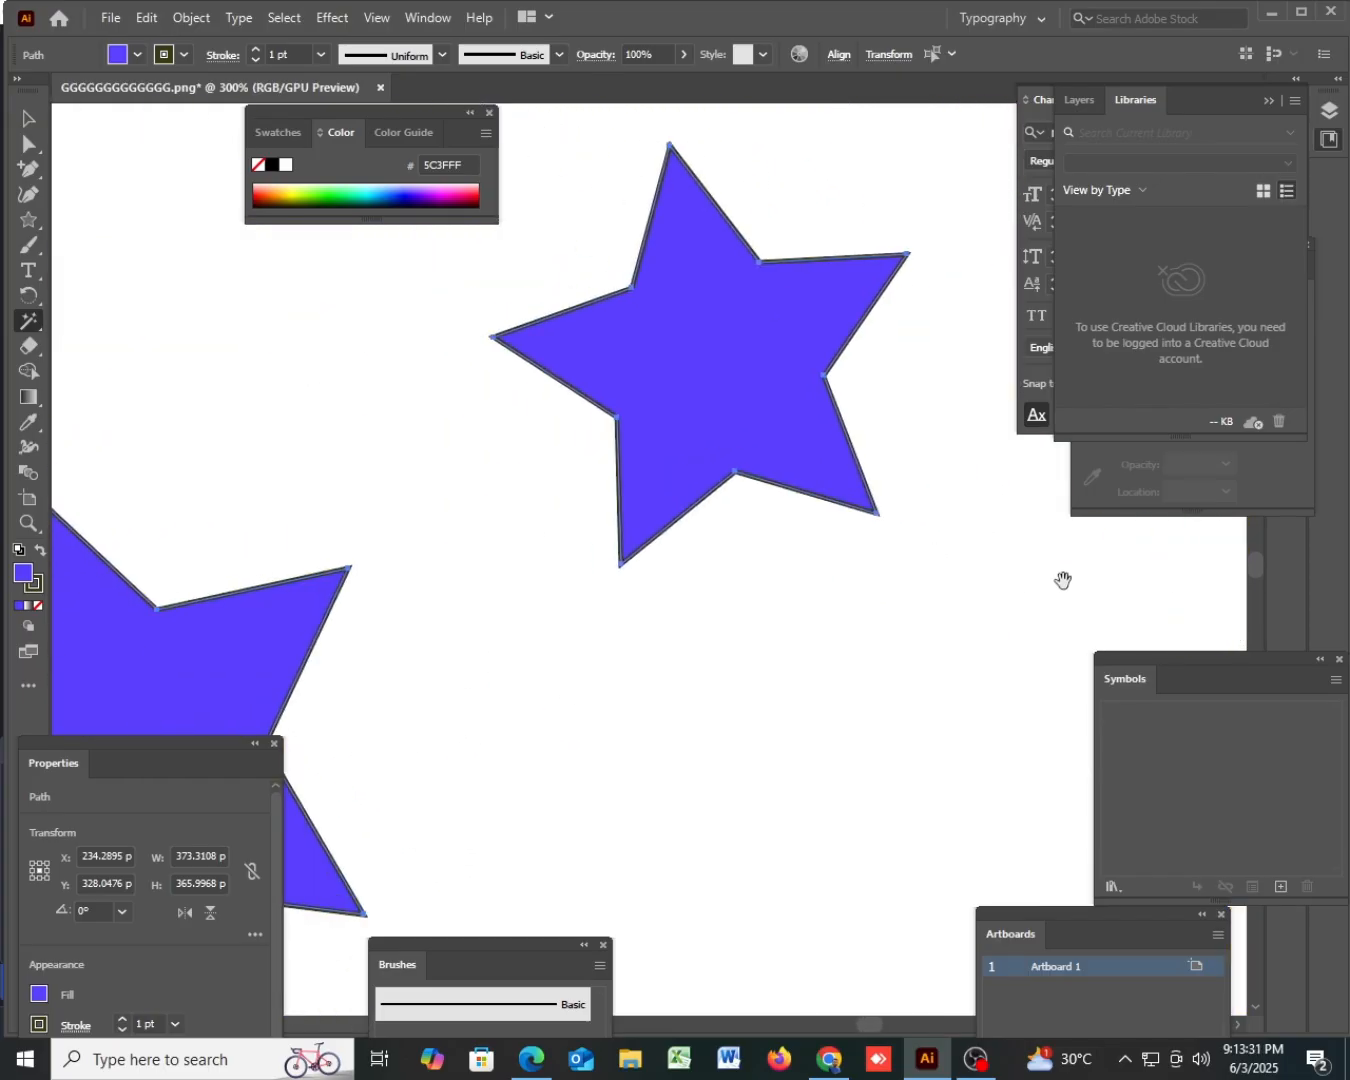
drag(942, 588, 1027, 626)
scroll(934, 625, down, 5)
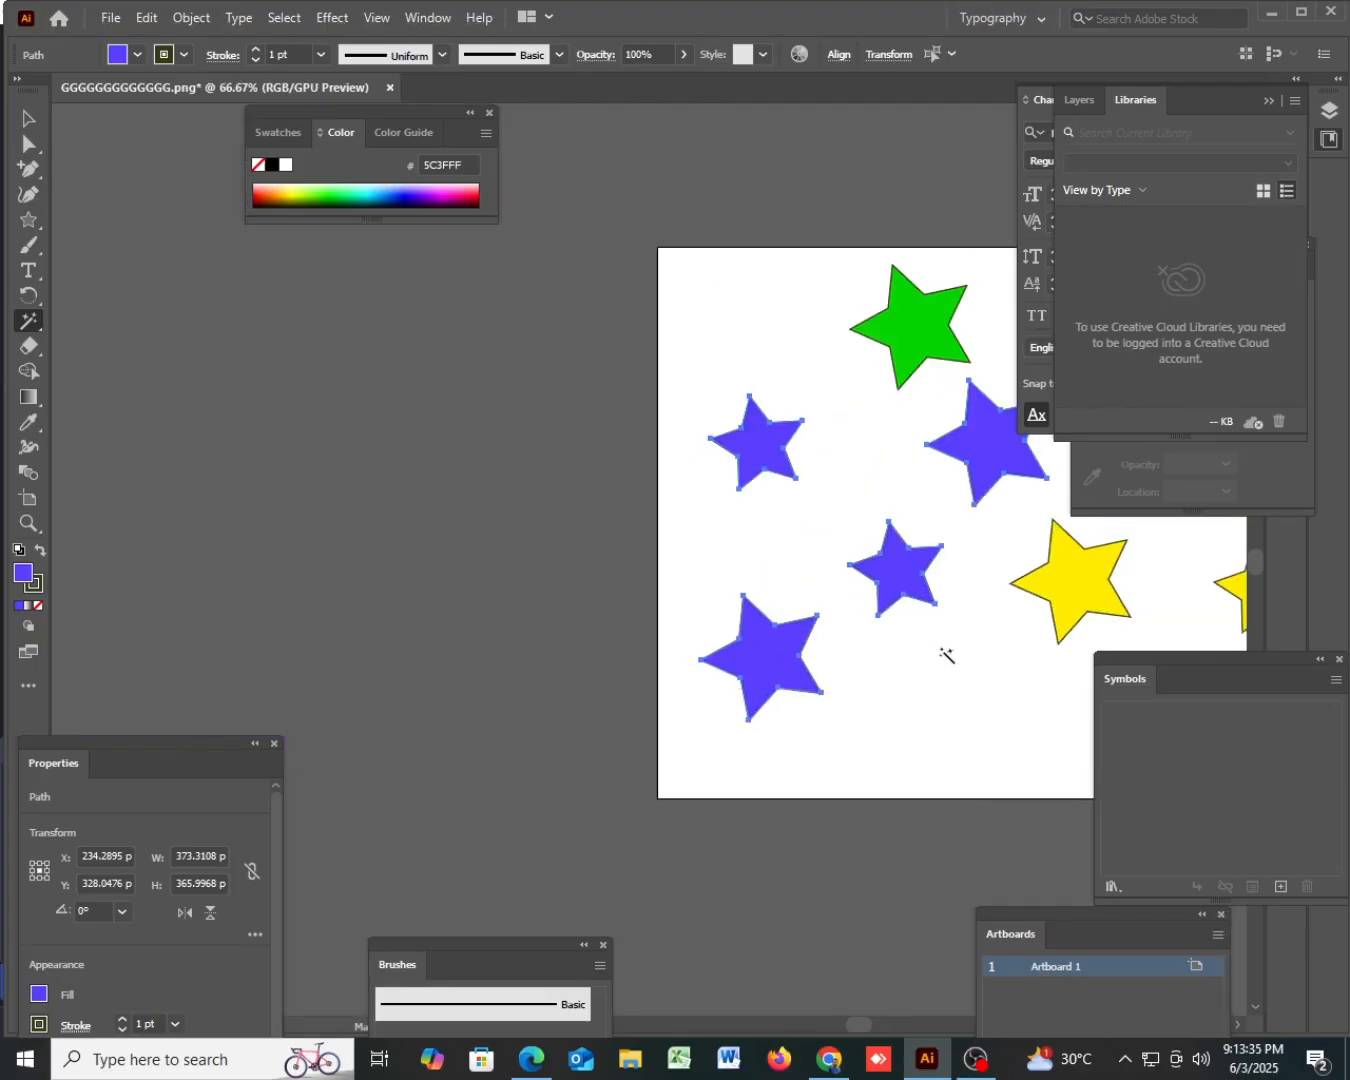
drag(940, 648, 500, 659)
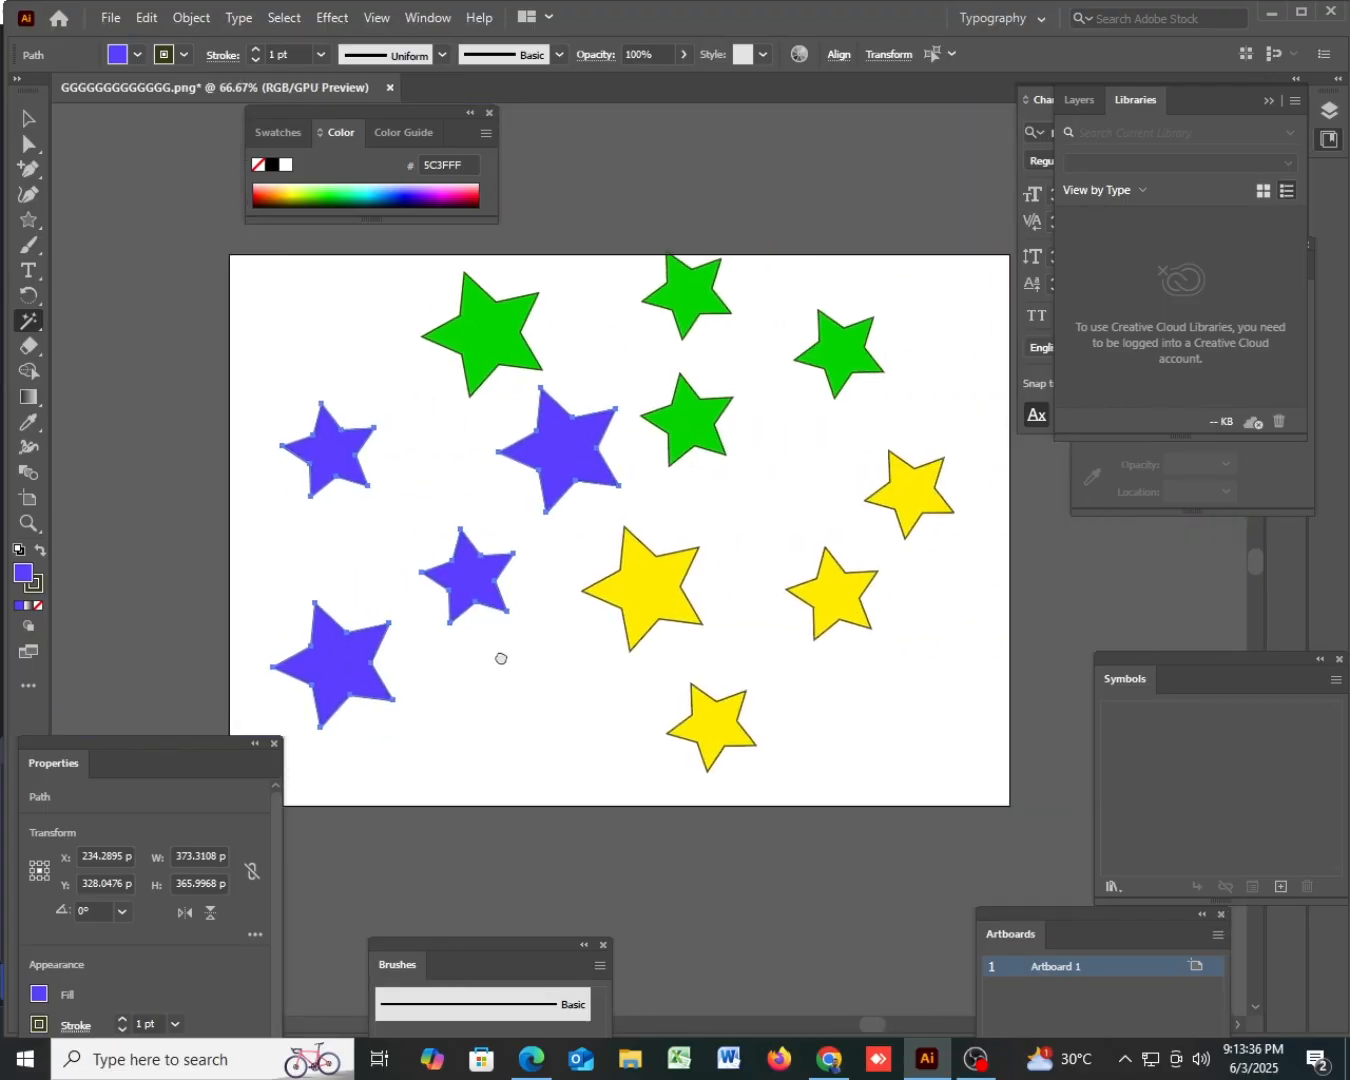
click(648, 597)
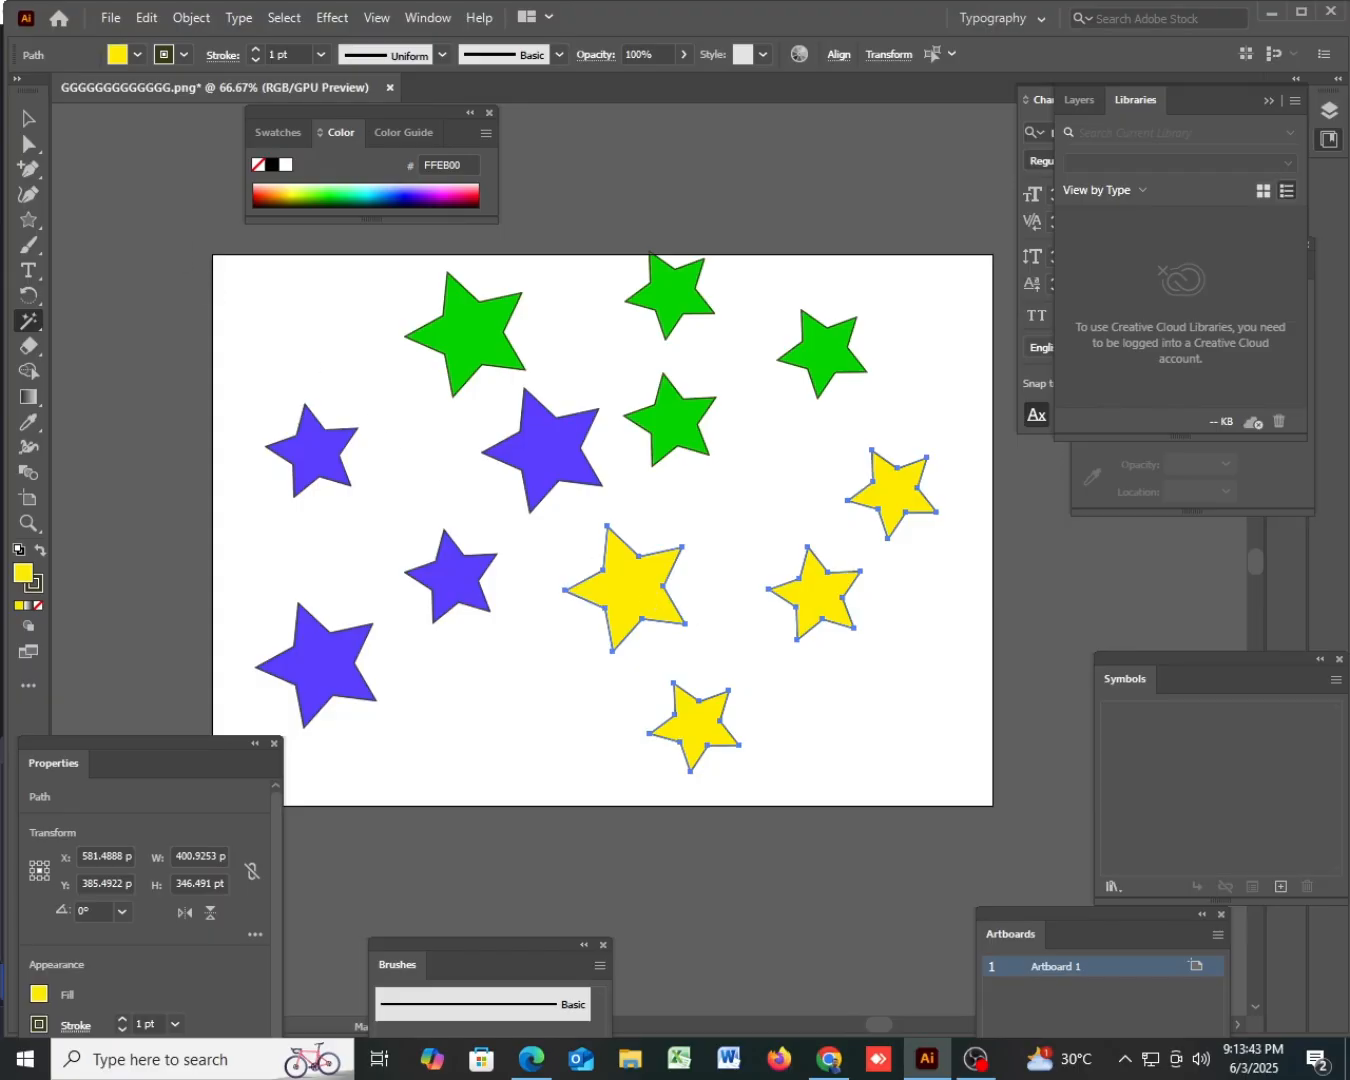
- Remove the stroke from all the stars on the artboard
click(30, 119)
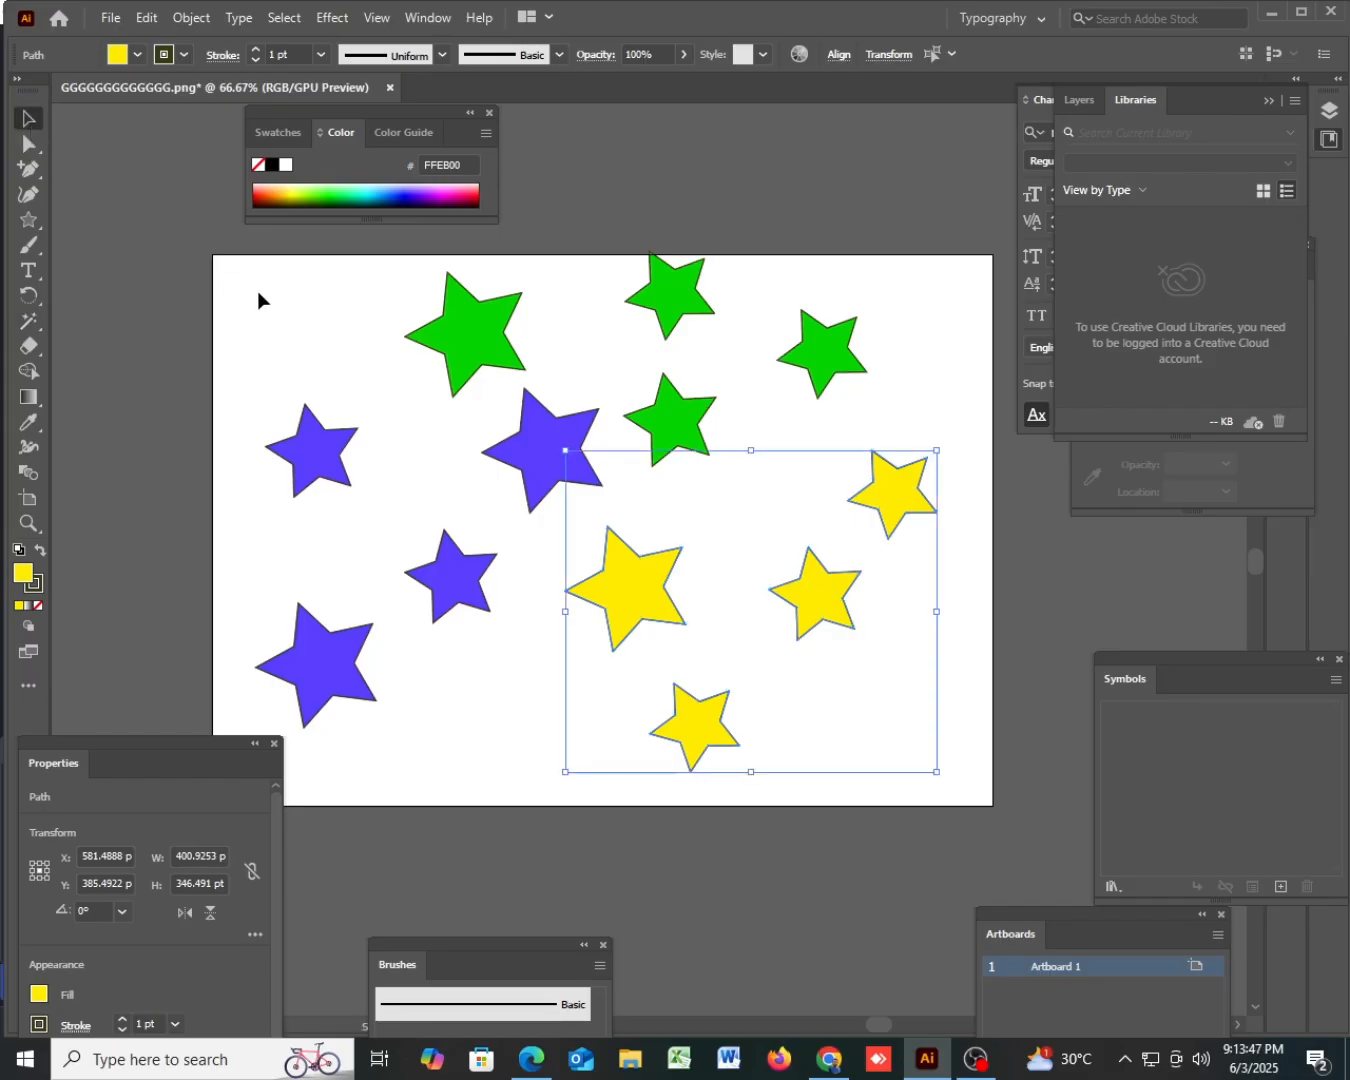
key(ctrl+a)
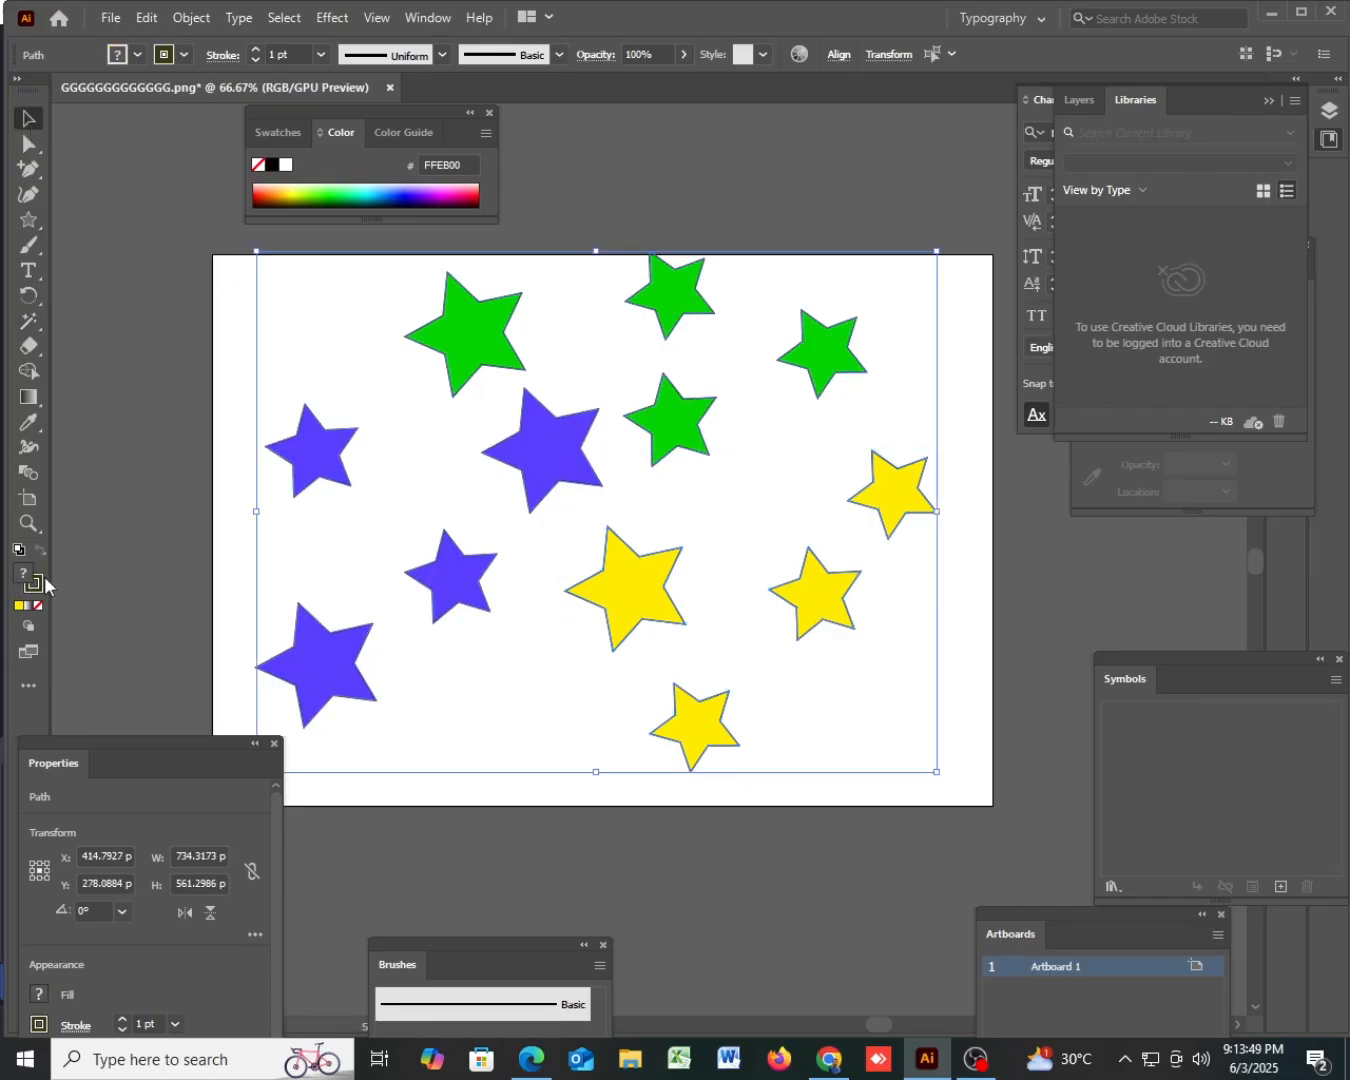
click(28, 608)
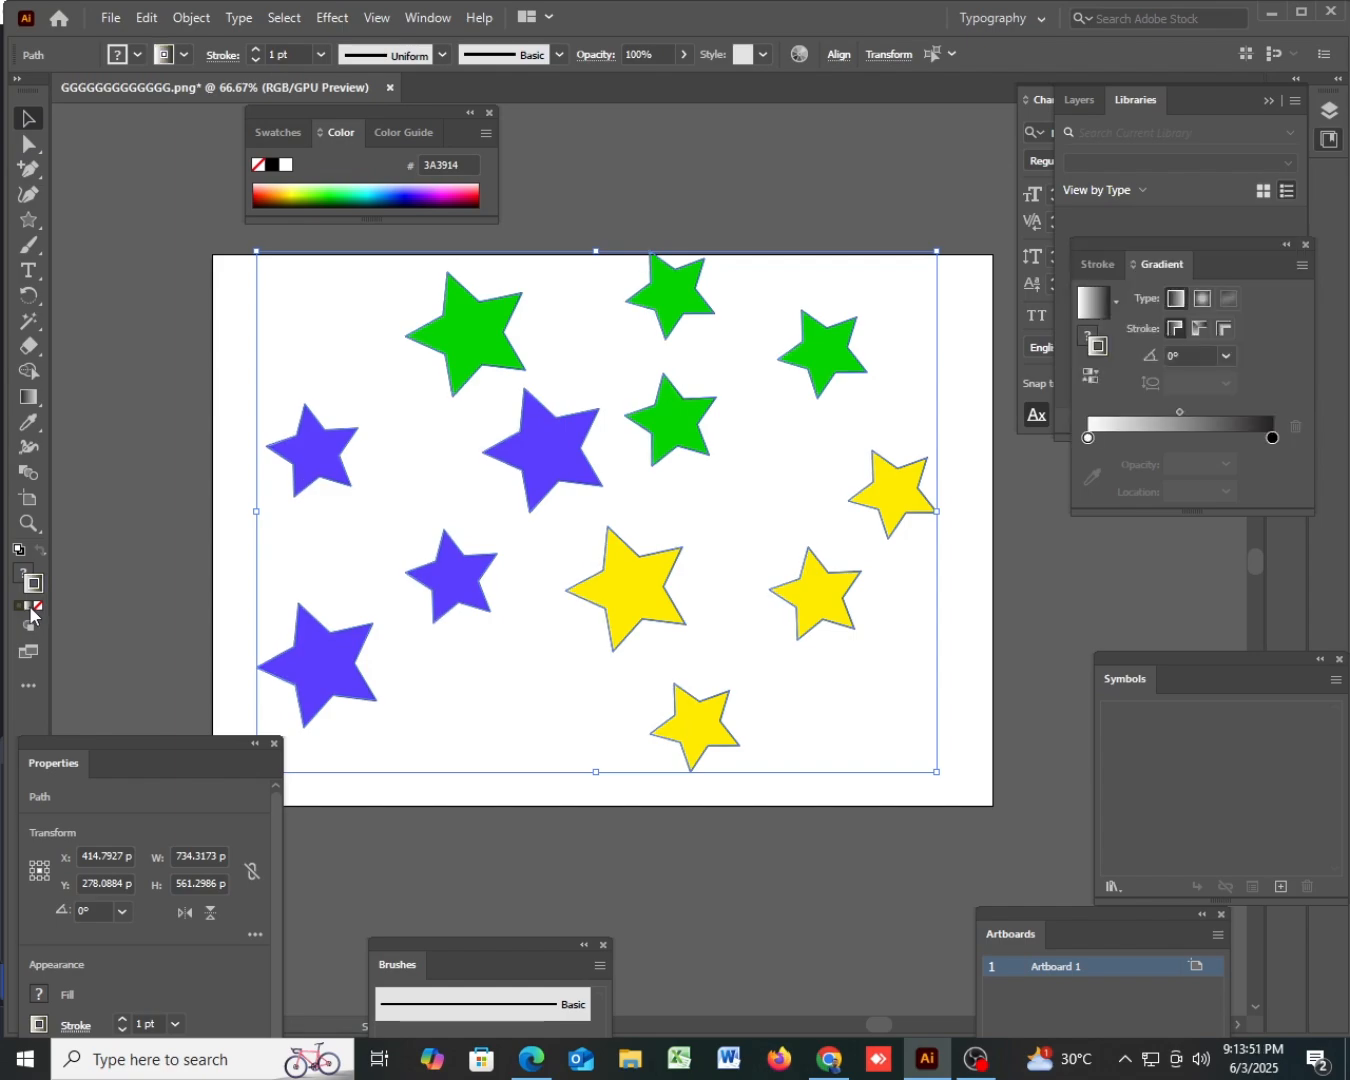
click(40, 608)
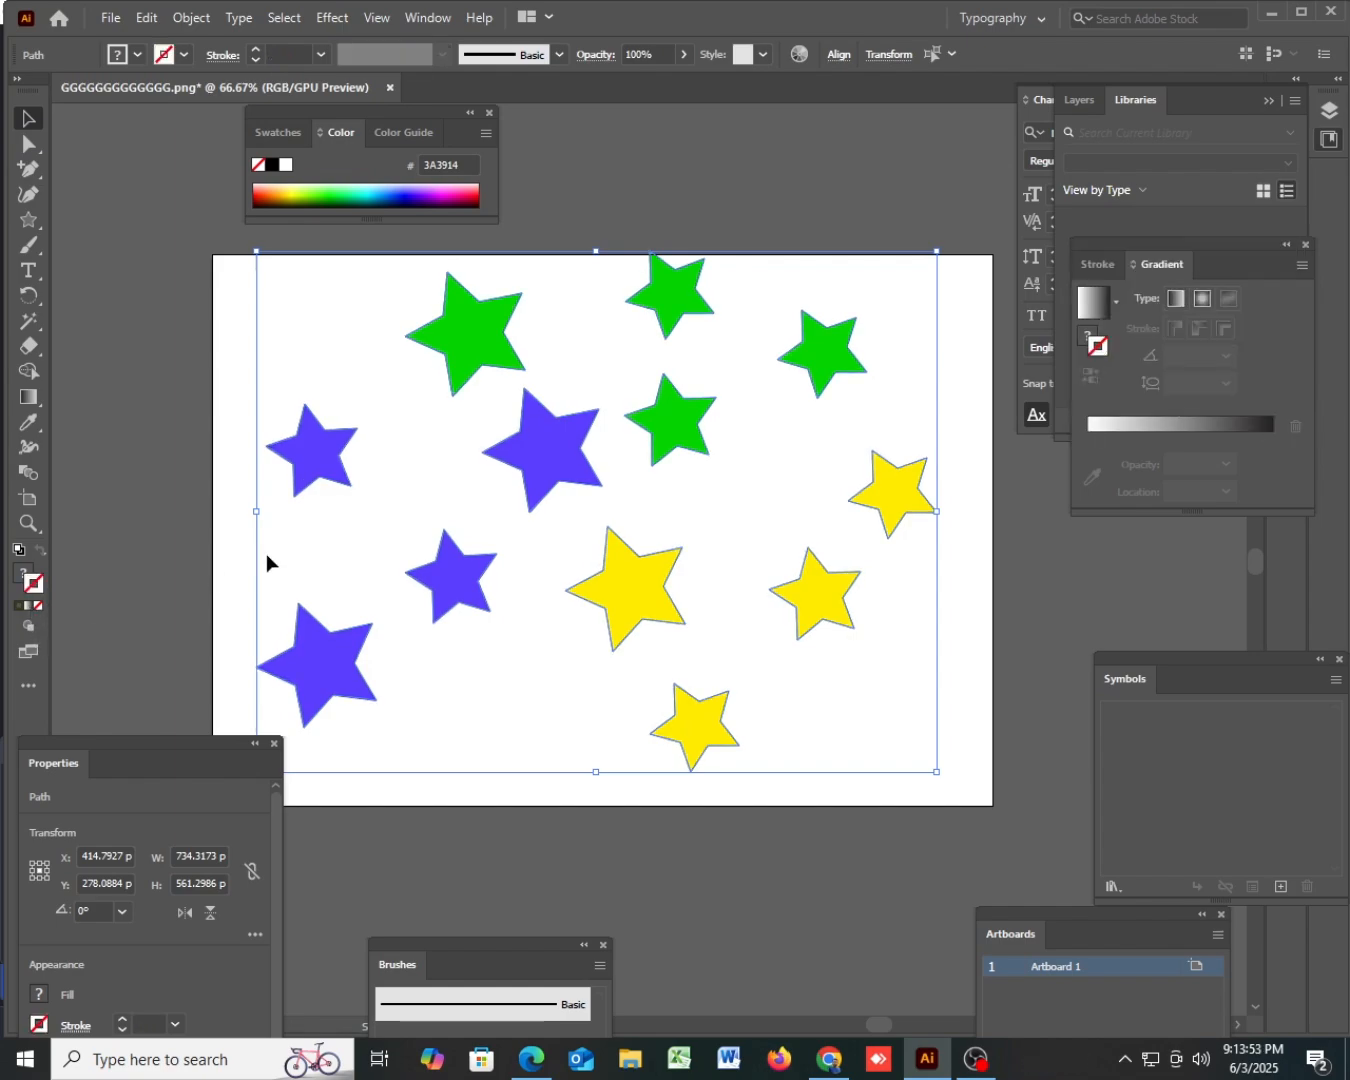
click(228, 492)
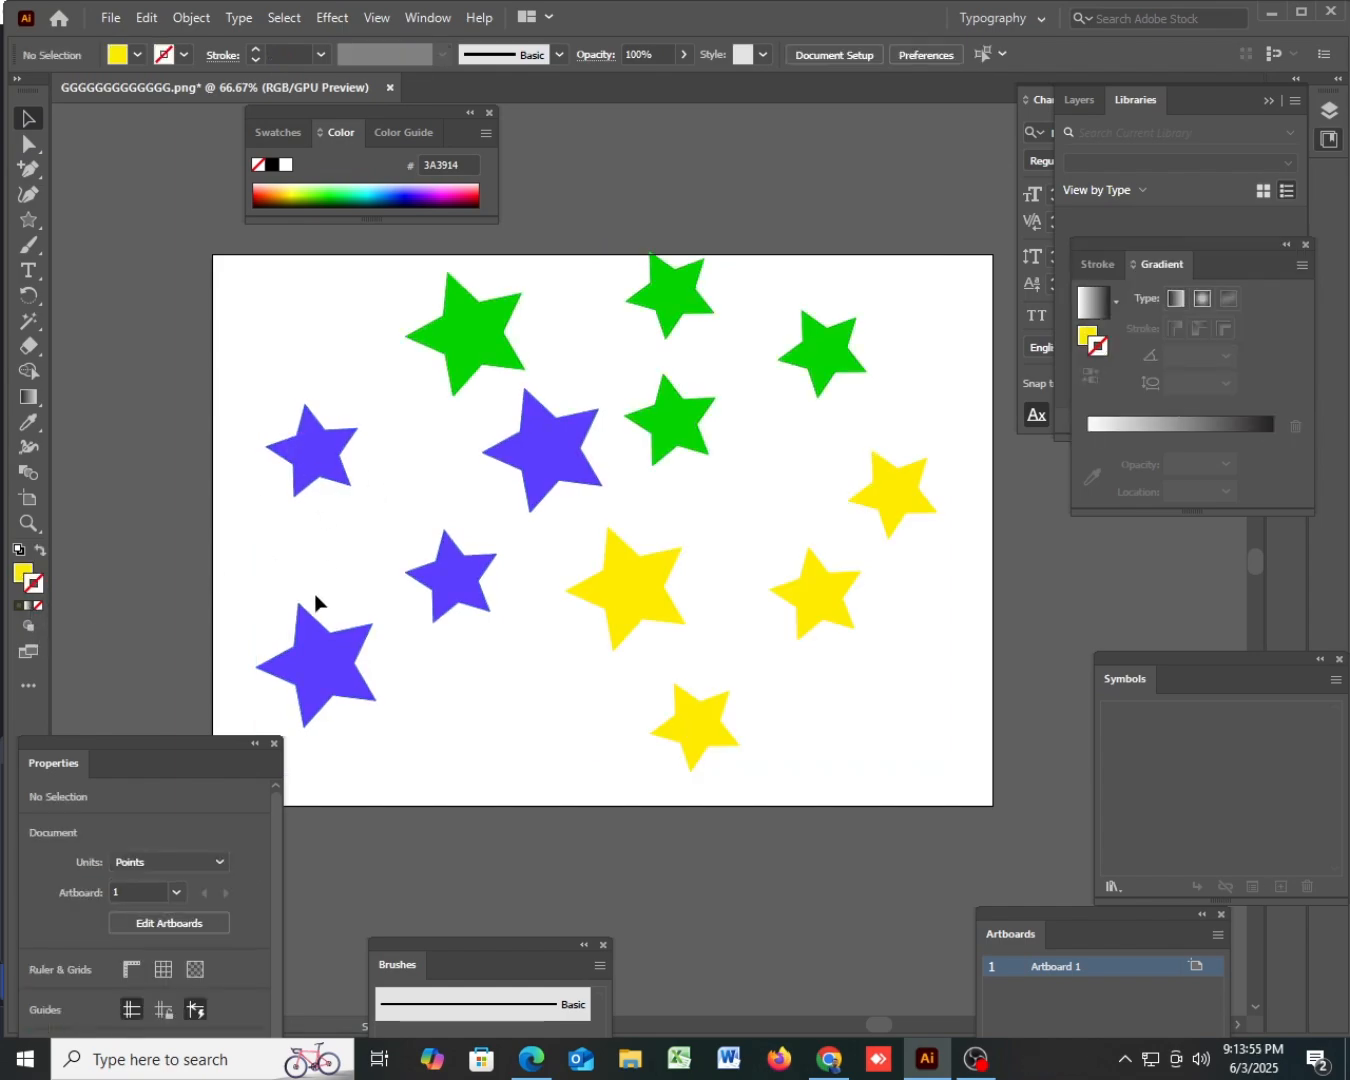
- Use the Magic Wand to select the blue stars, the green stars and the yellow stars in turn
click(31, 319)
click(328, 471)
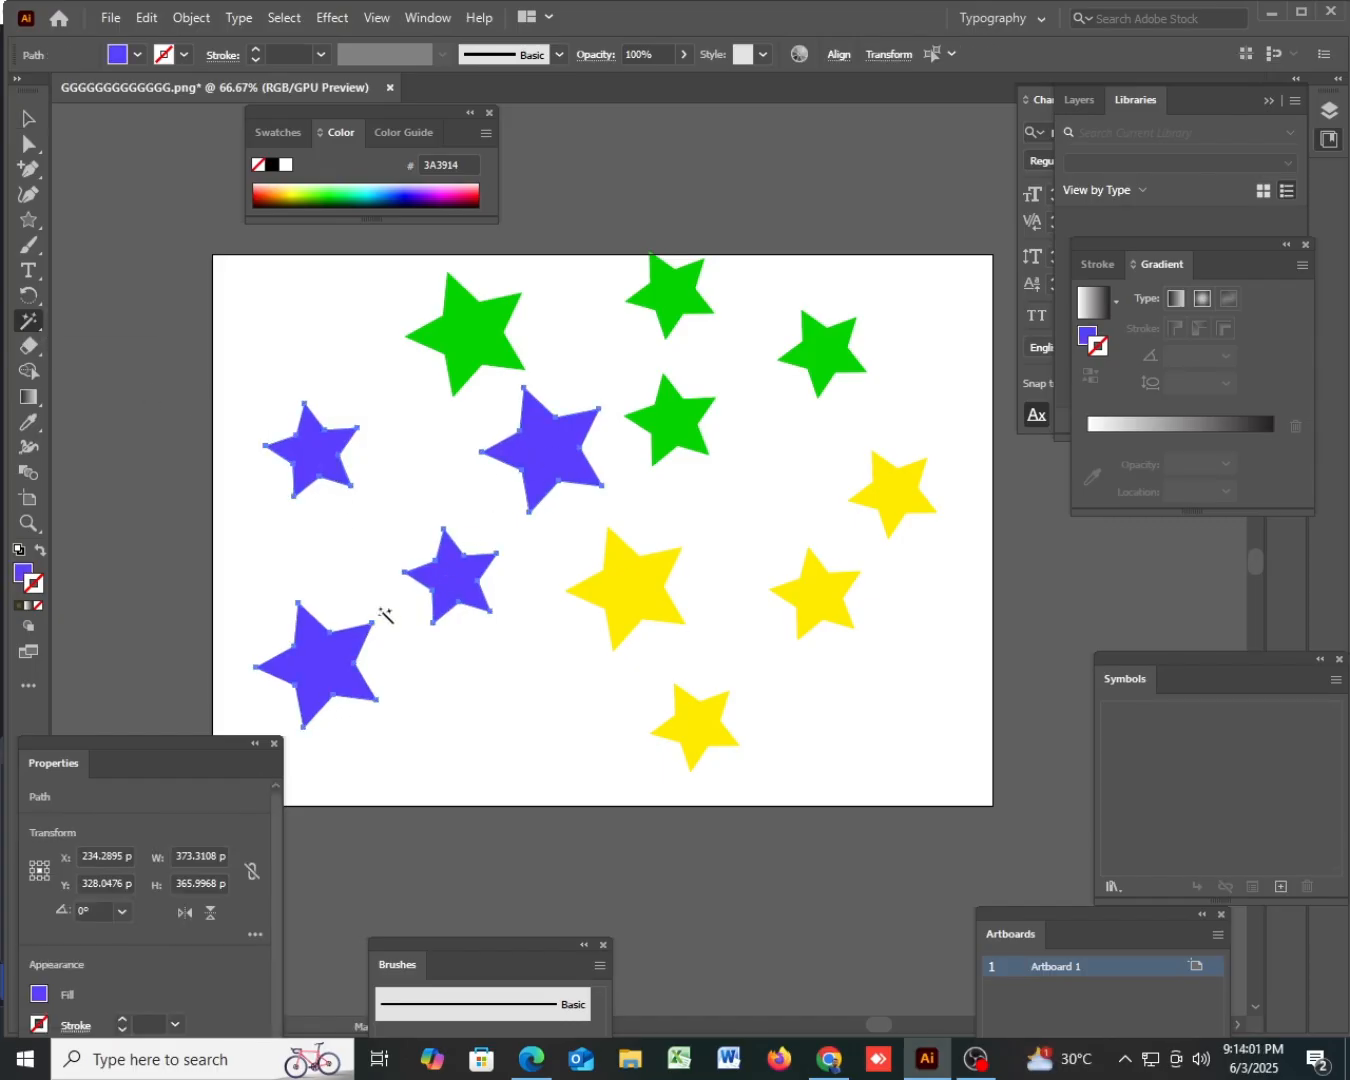
click(480, 331)
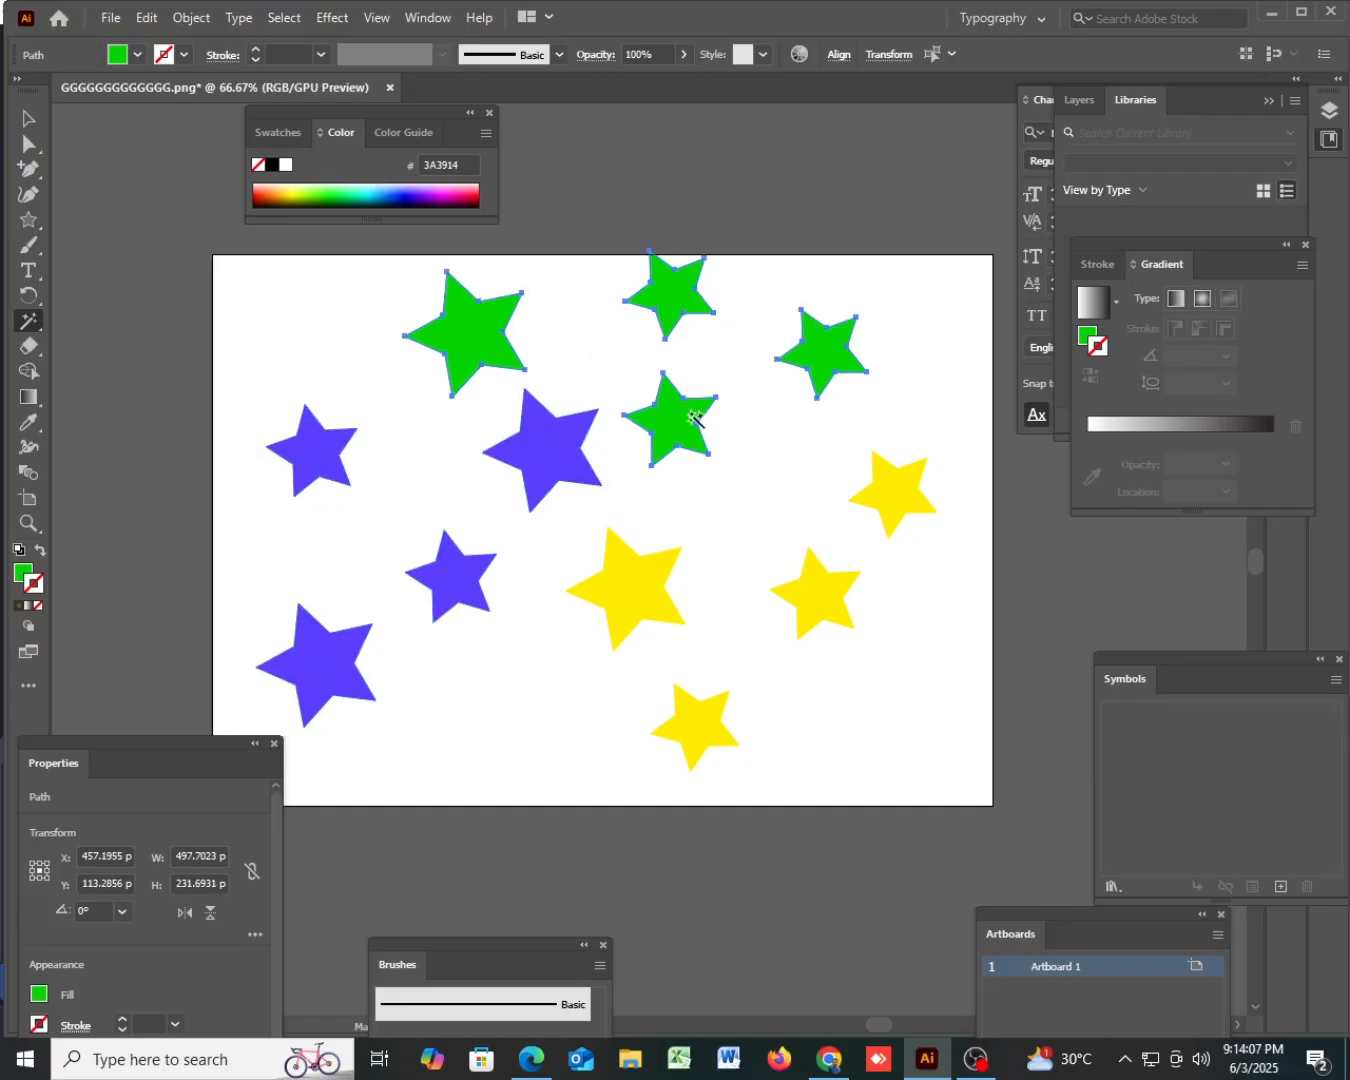
click(909, 497)
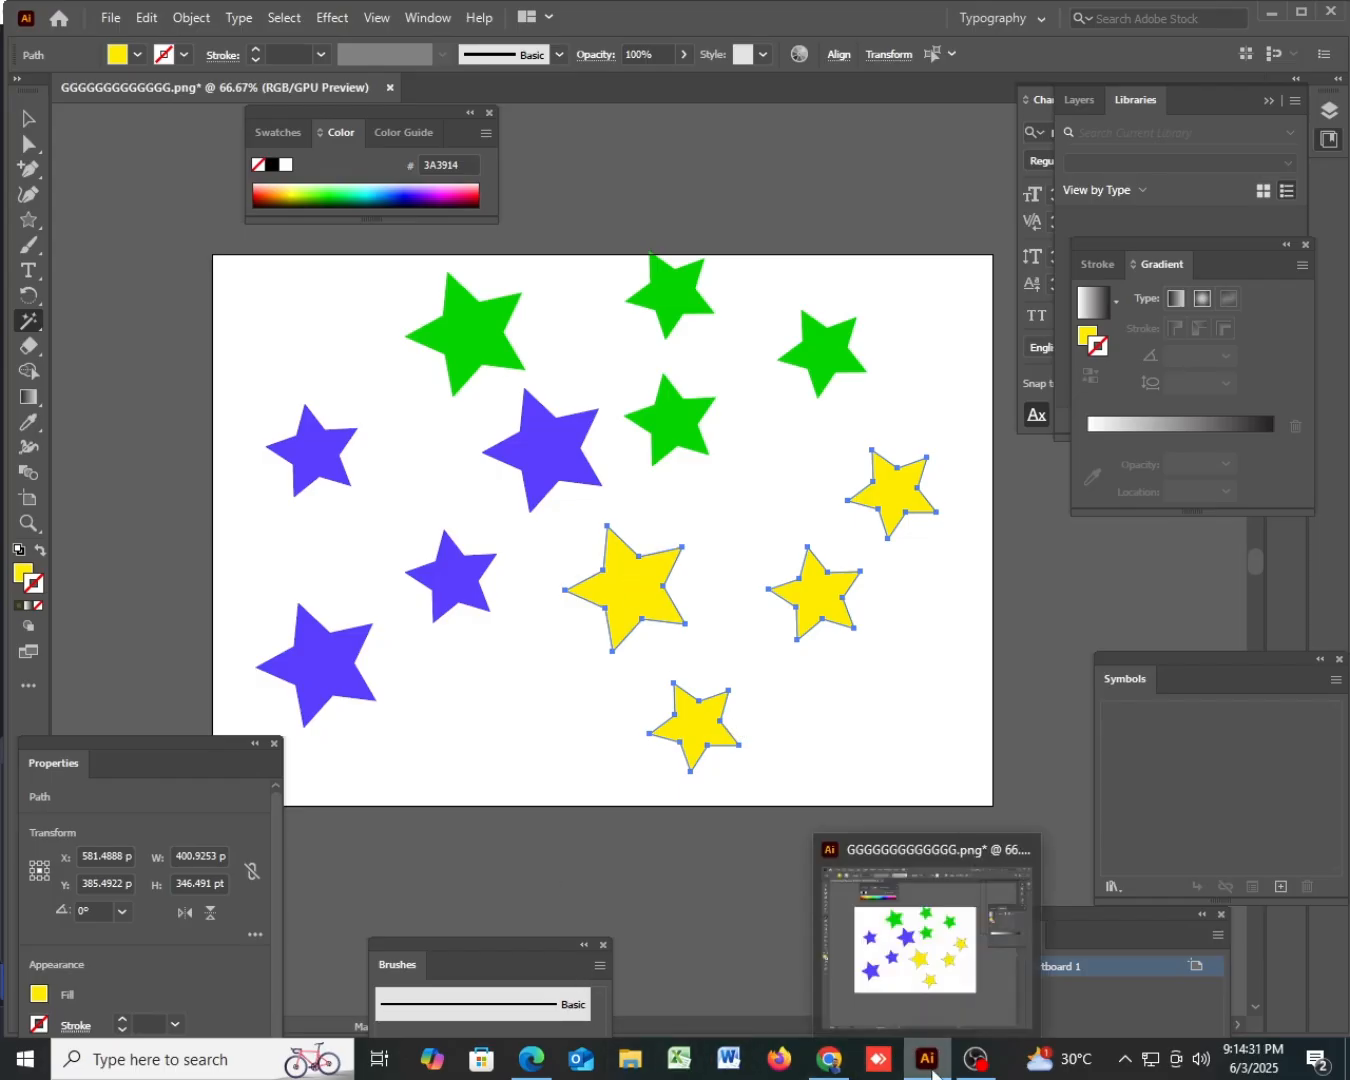
mouse_move(962, 1066)
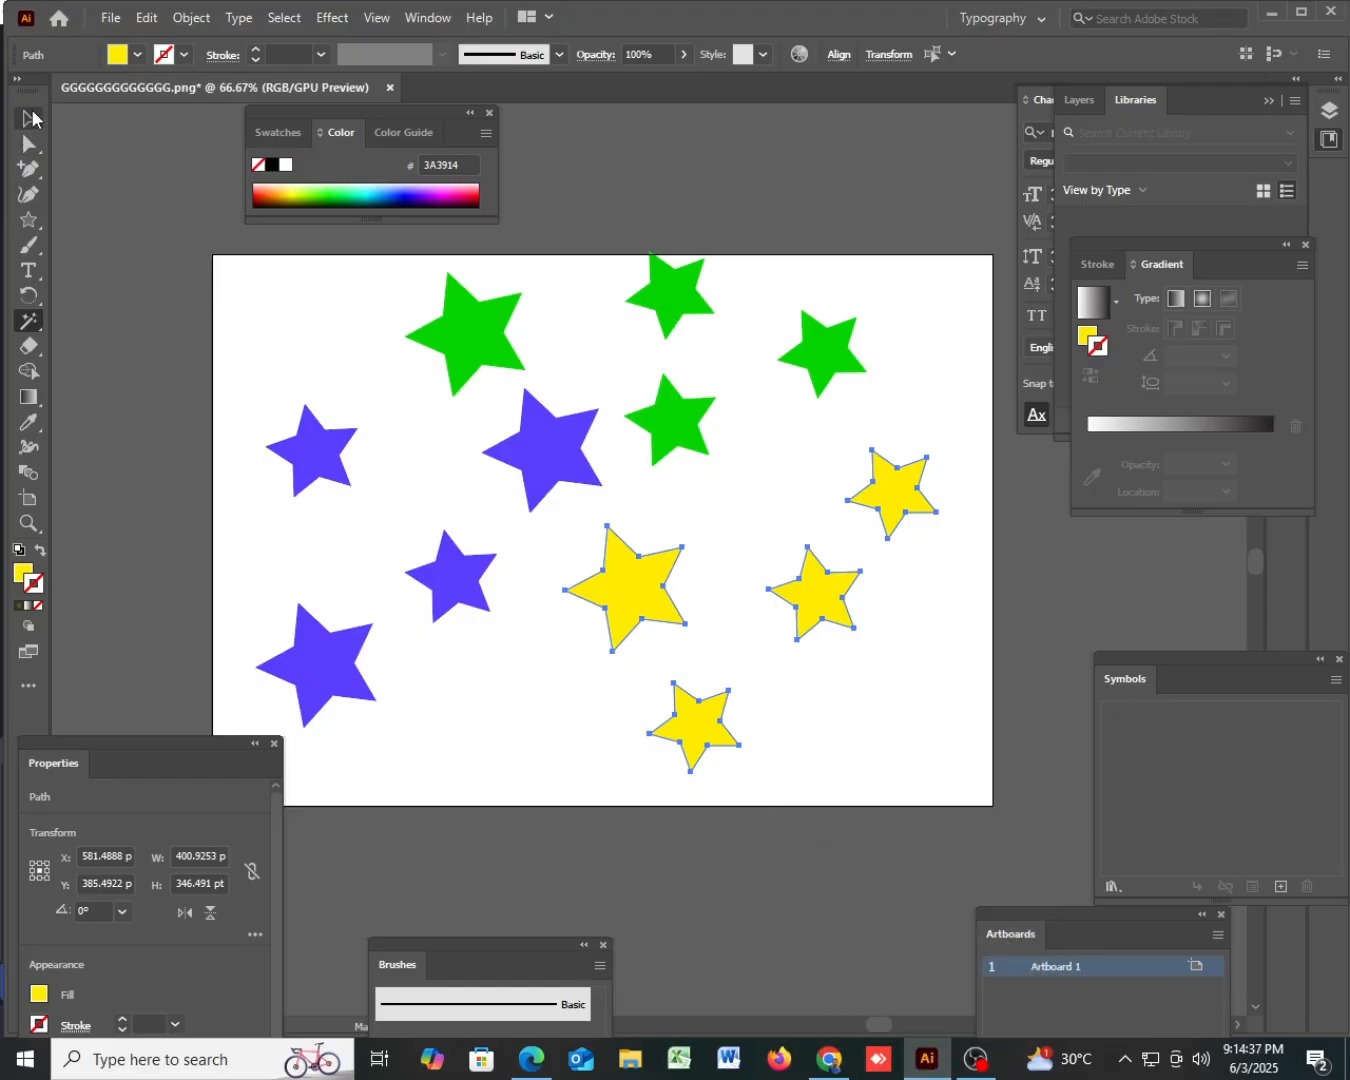
- Delete all the stars from the artboard
click(29, 120)
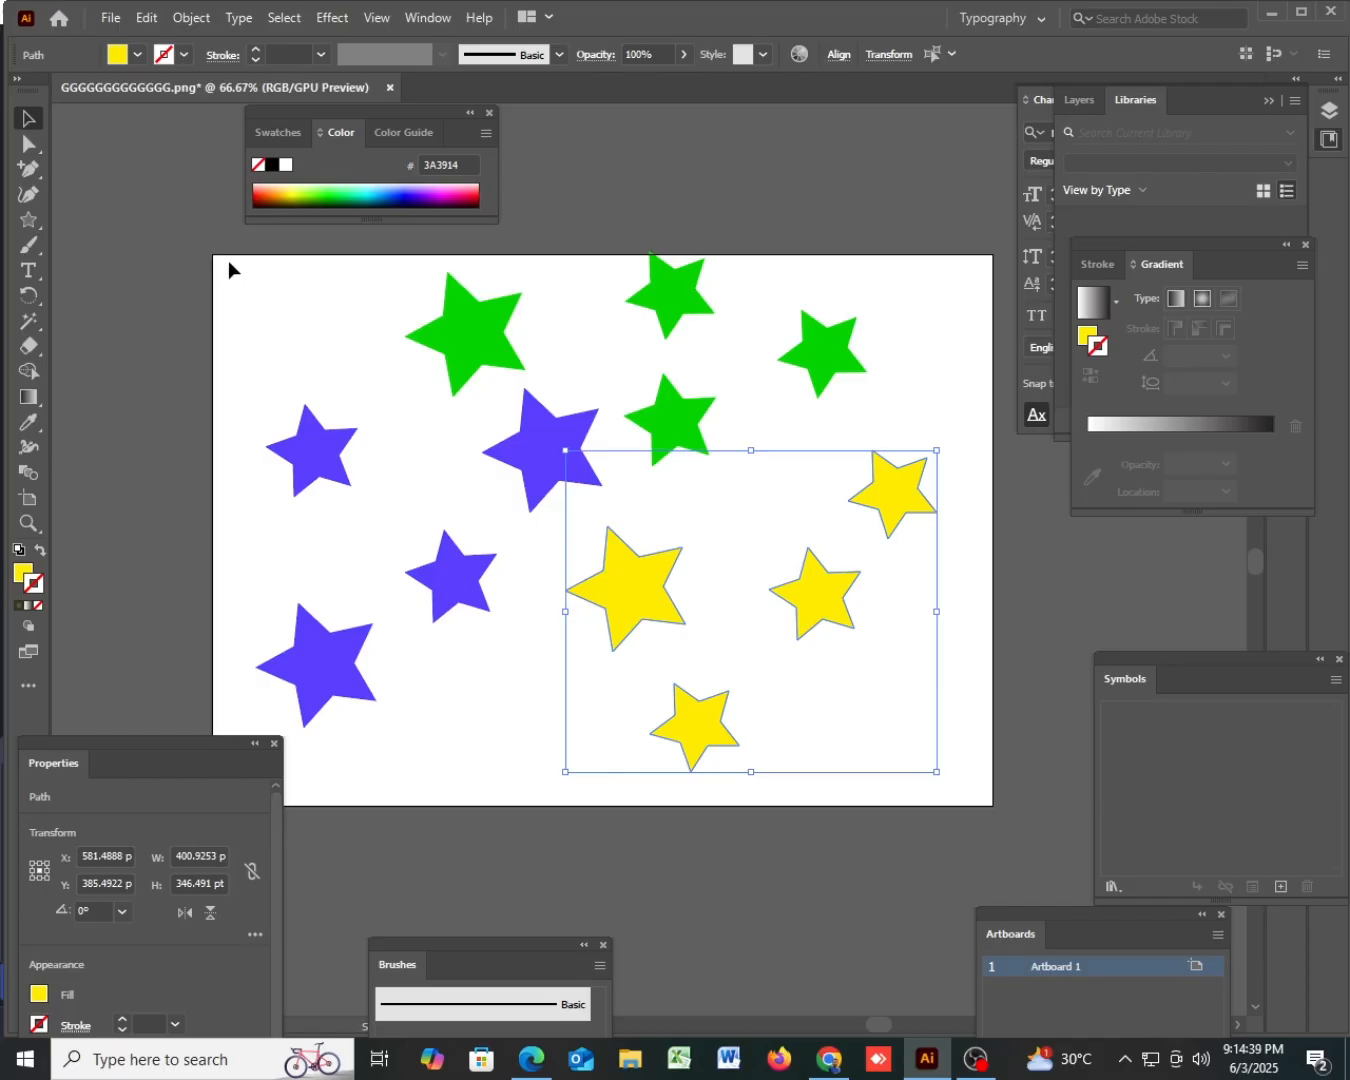
key(ctrl+a)
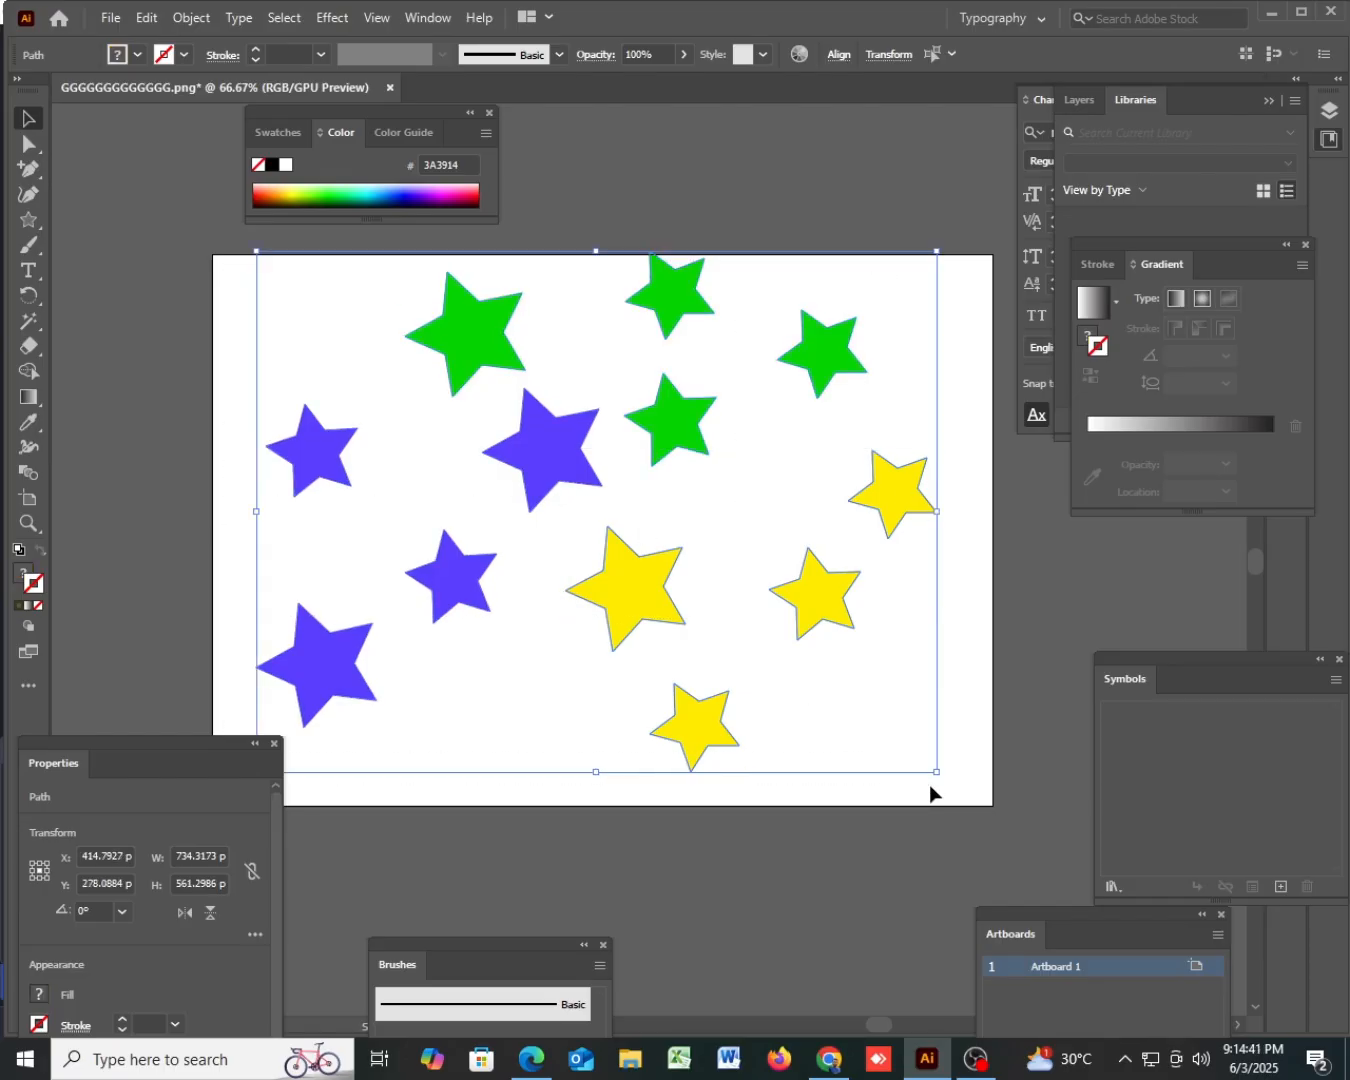
key(Delete)
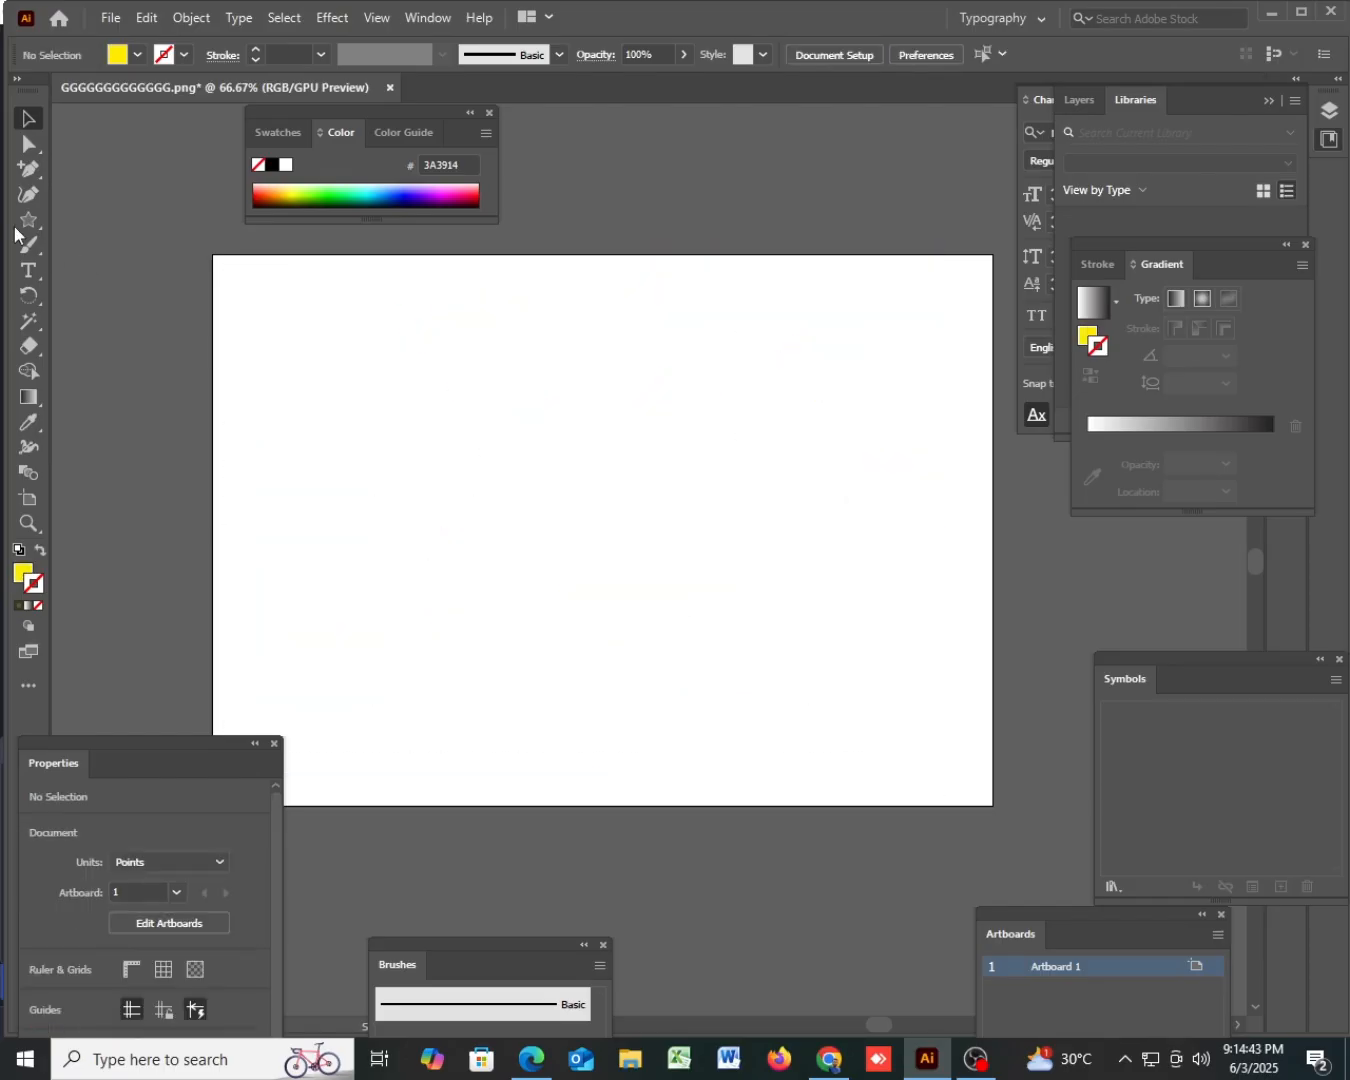
- Try out the Spiral tool with four spirals of different sizes, and clear them all from the artboard
drag(32, 313, 125, 344)
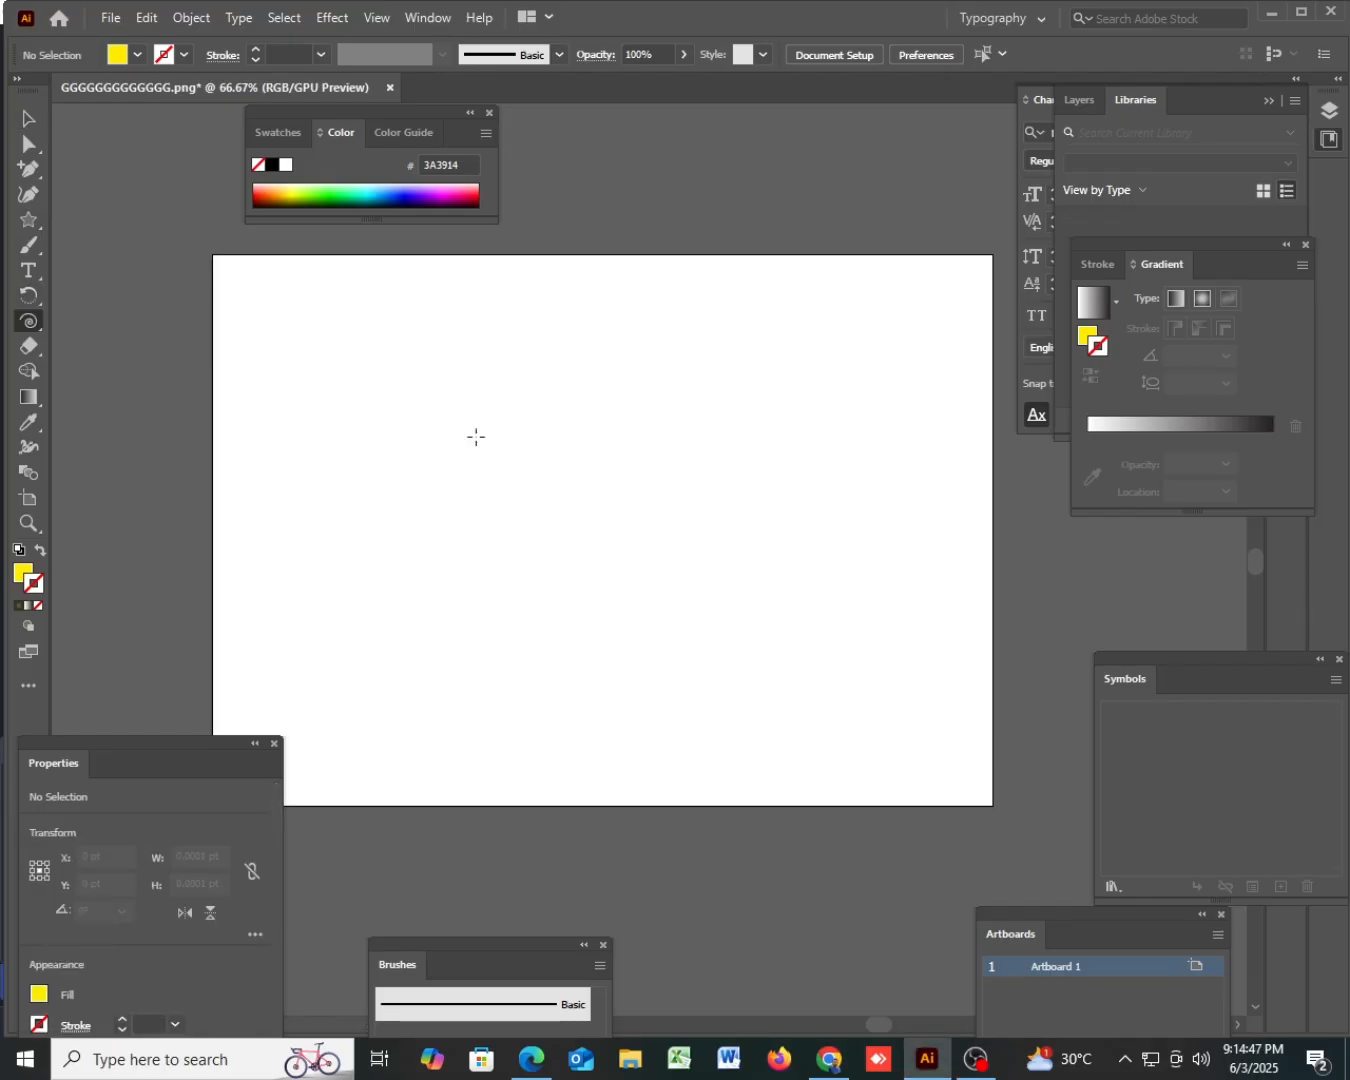
mouse_move(477, 436)
mouse_down()
mouse_move(606, 503)
mouse_move(665, 582)
mouse_move(641, 555)
mouse_up()
key(ctrl+z)
drag(673, 443, 783, 528)
key(ctrl+z)
drag(303, 412, 367, 497)
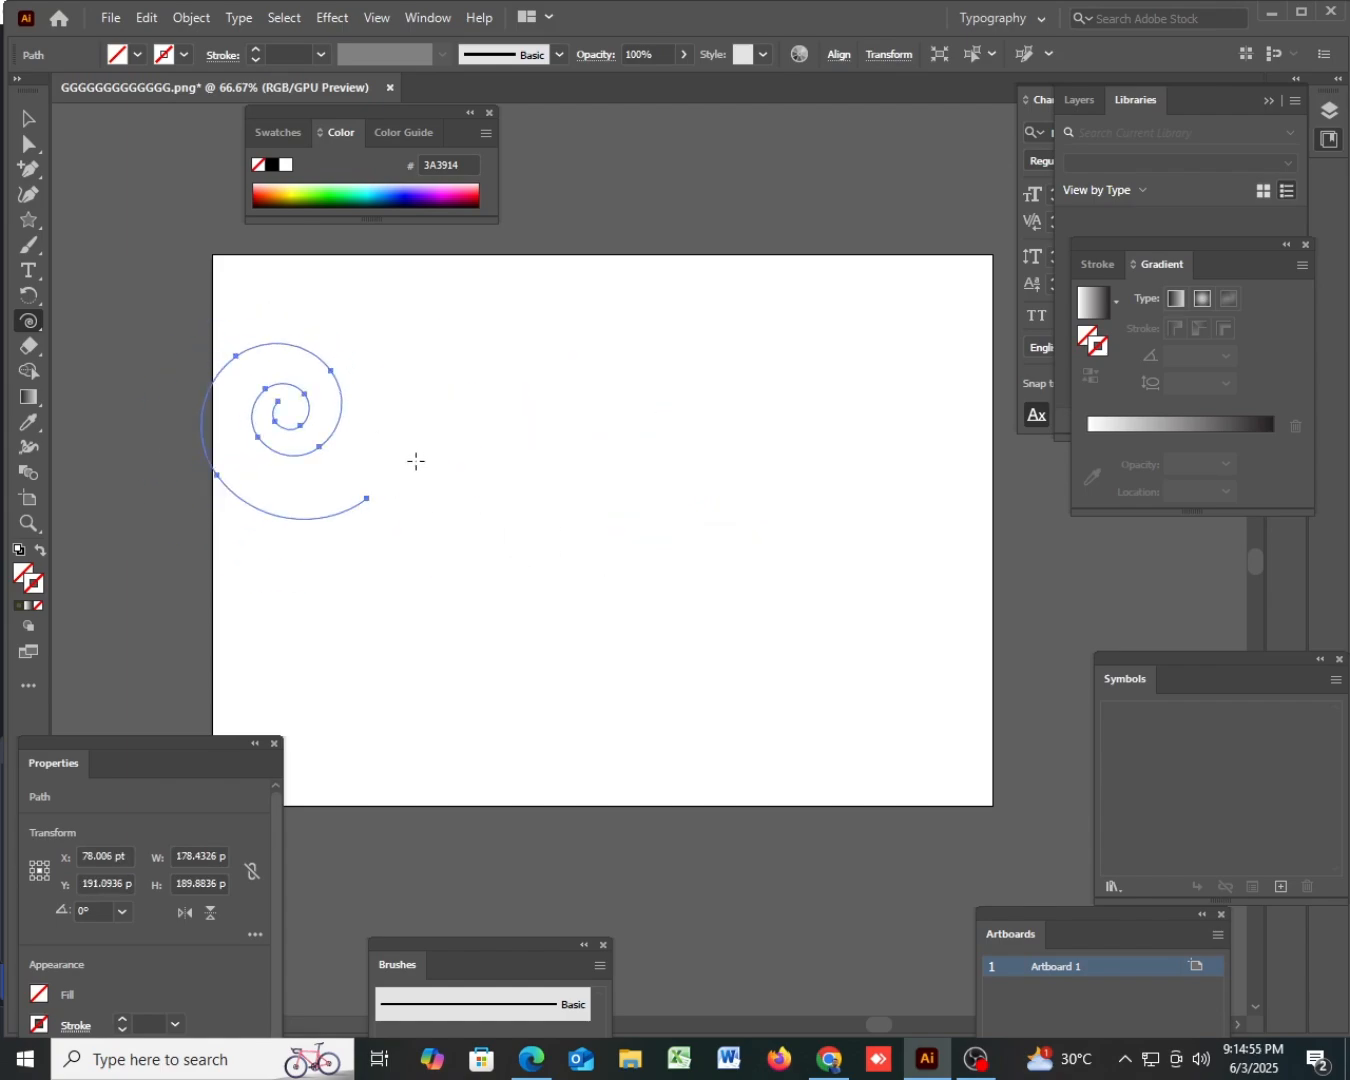
key(ctrl+z)
drag(536, 446, 570, 480)
click(28, 120)
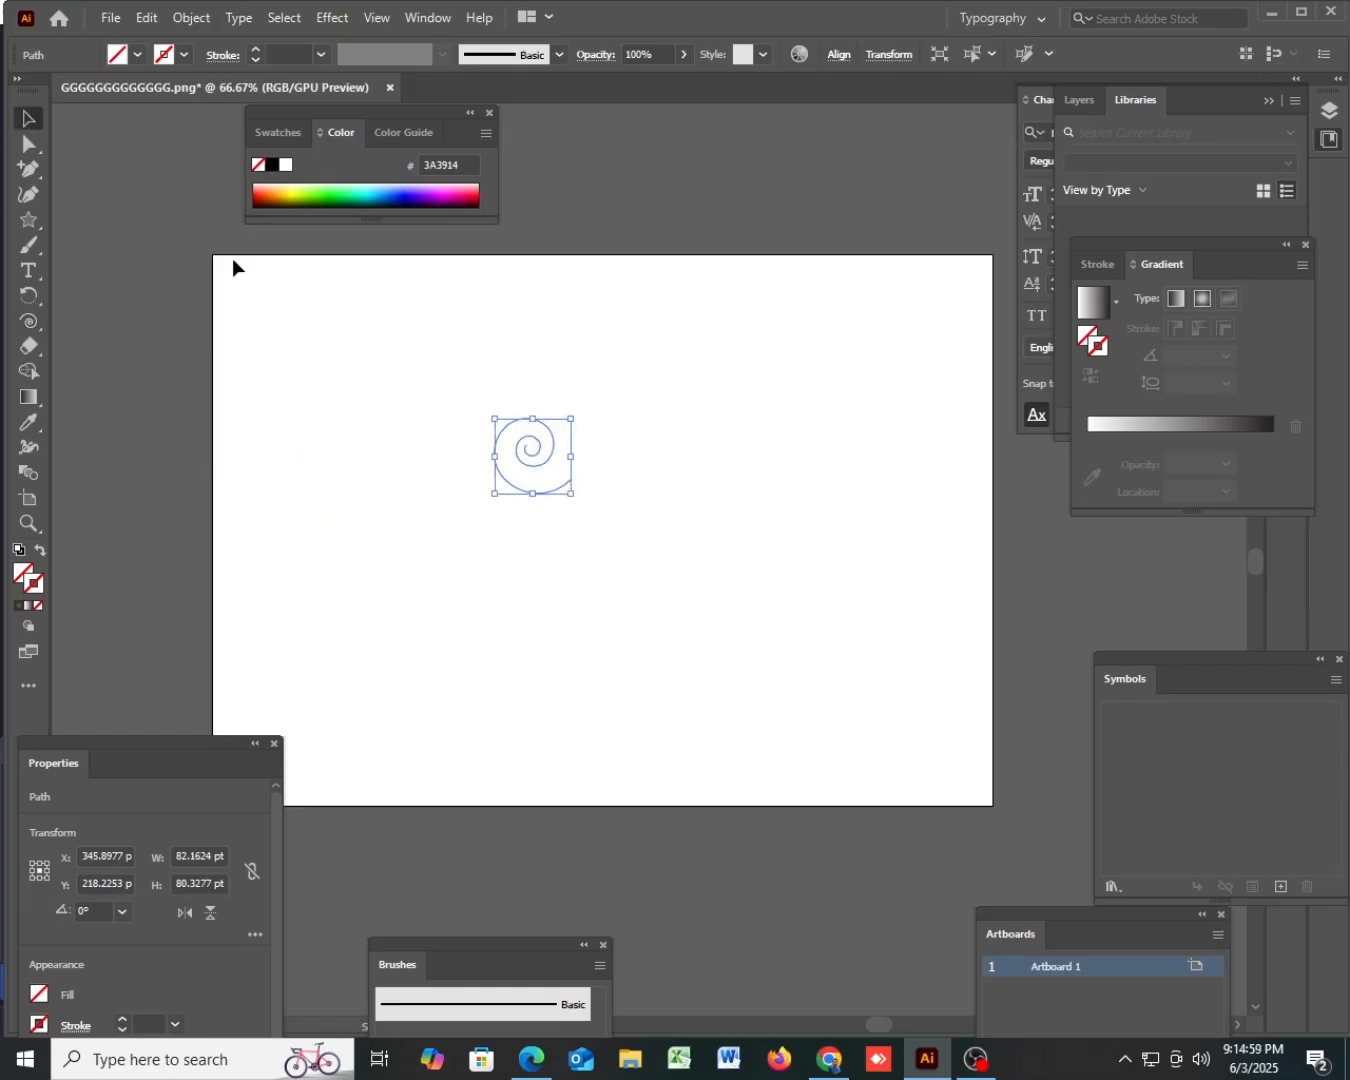
key(ctrl+a)
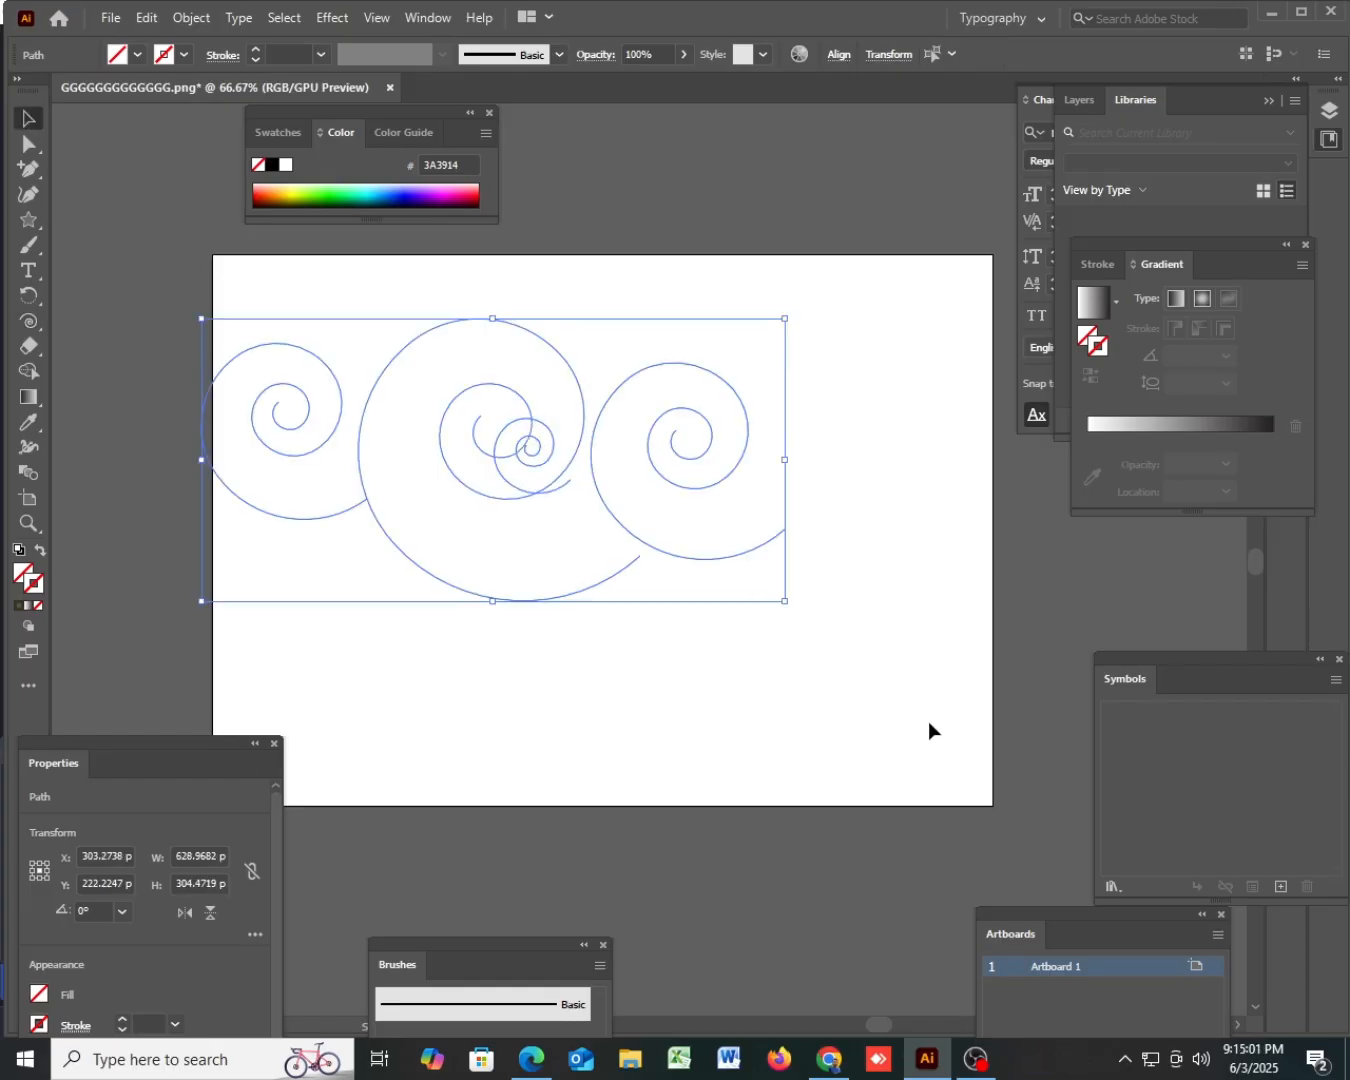
click(928, 722)
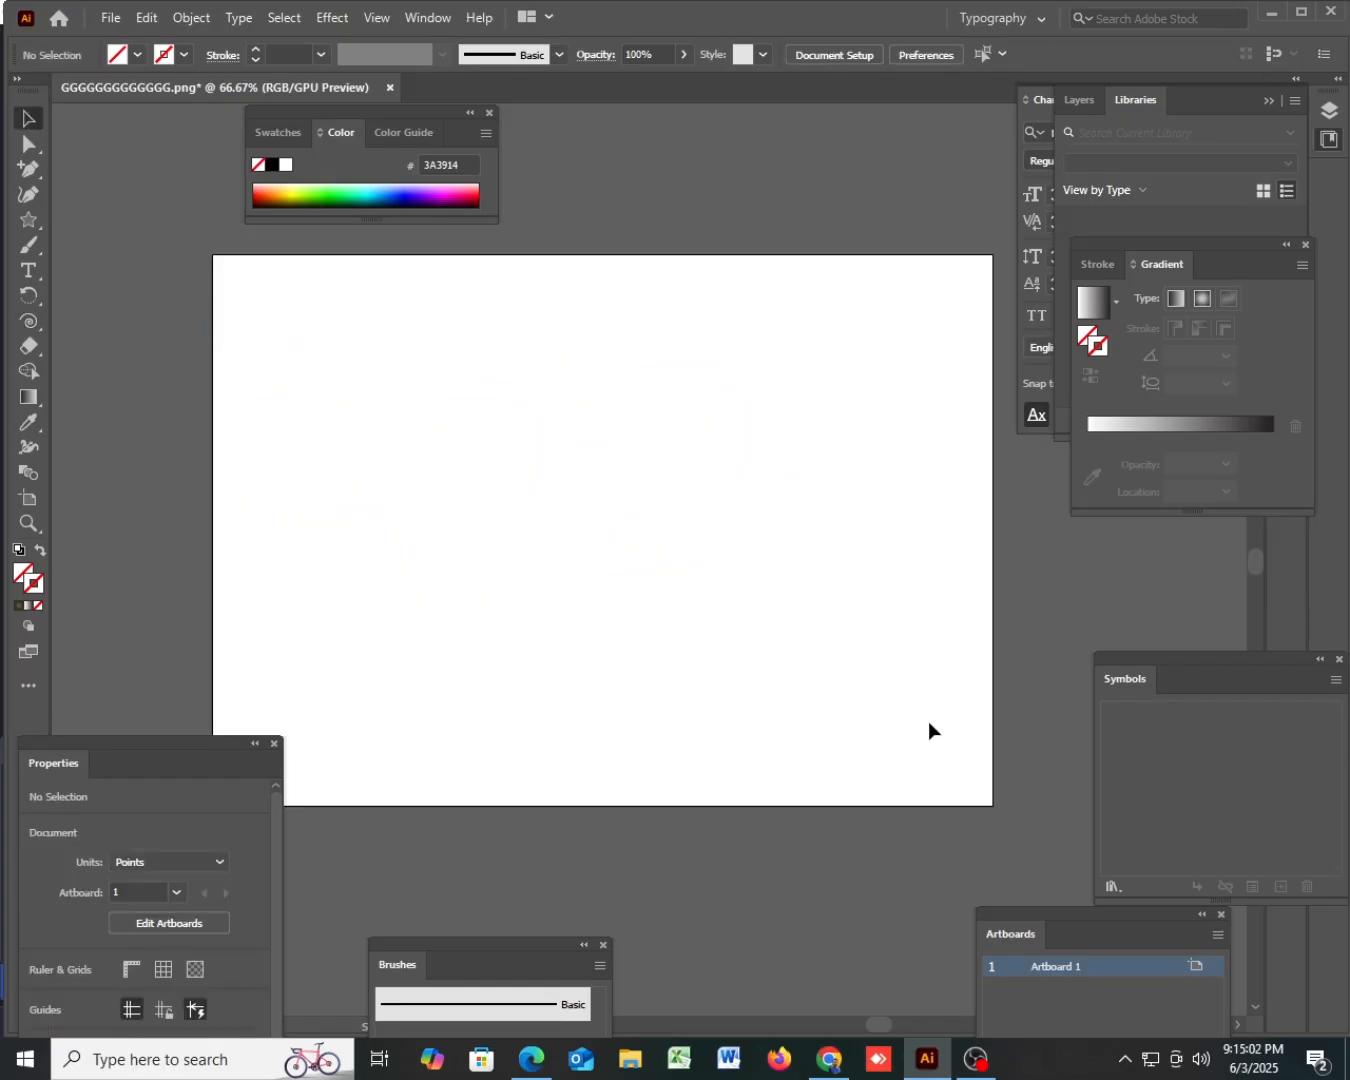
- Draw a spiral about 273 pt wide and 218 pt high near the artboard's upper middle and give it a 5 pt white-to-black gradient stroke
click(31, 320)
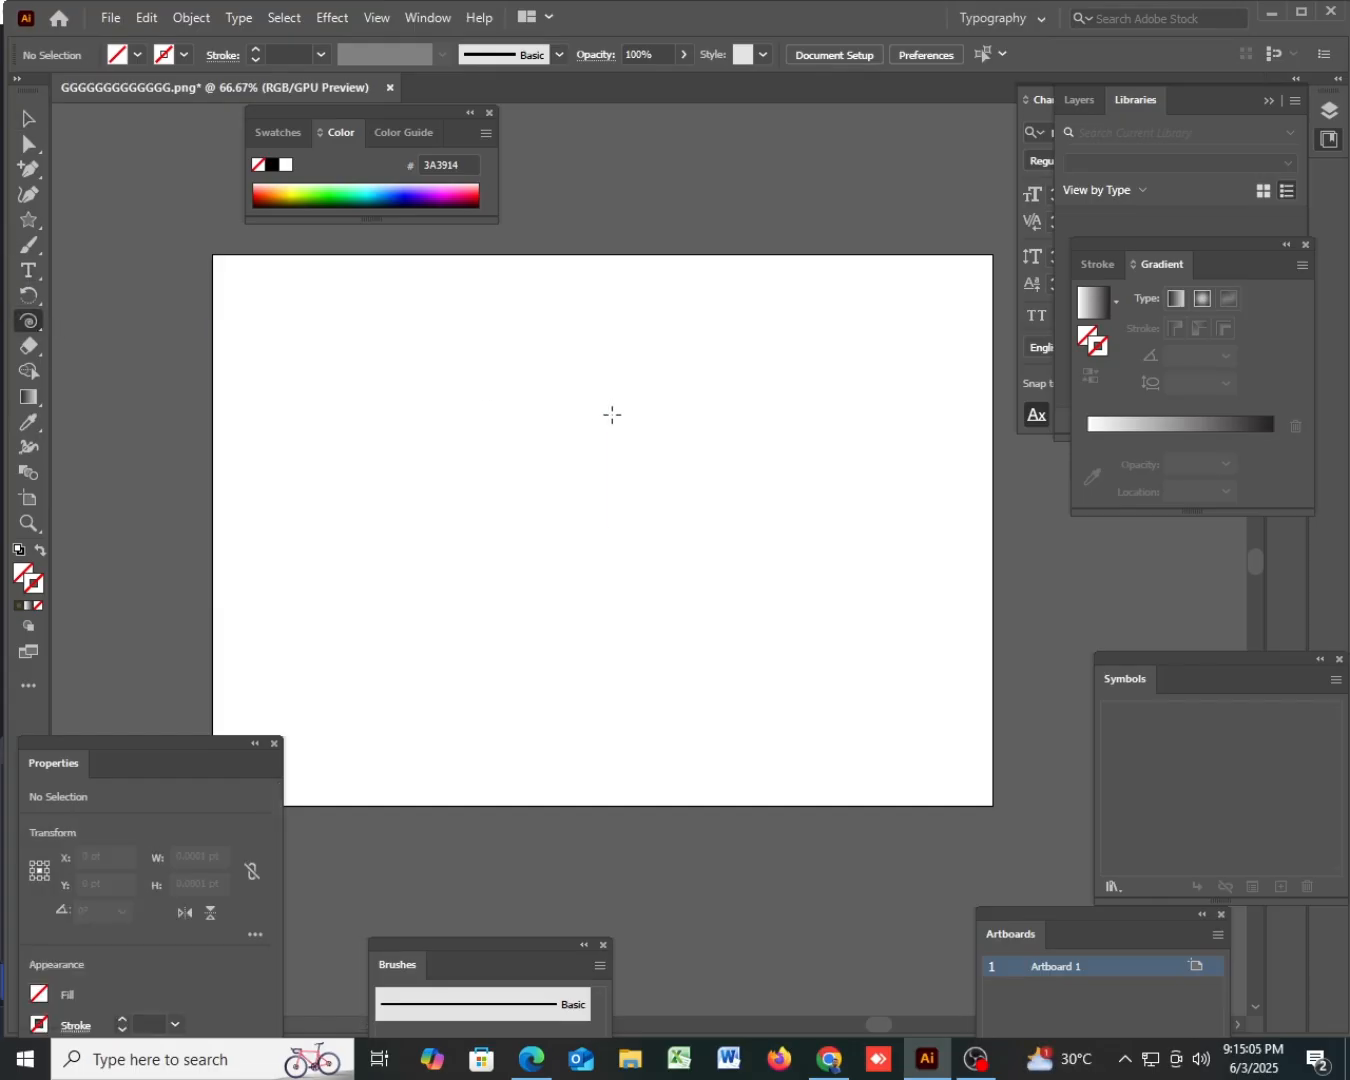
drag(557, 465, 416, 490)
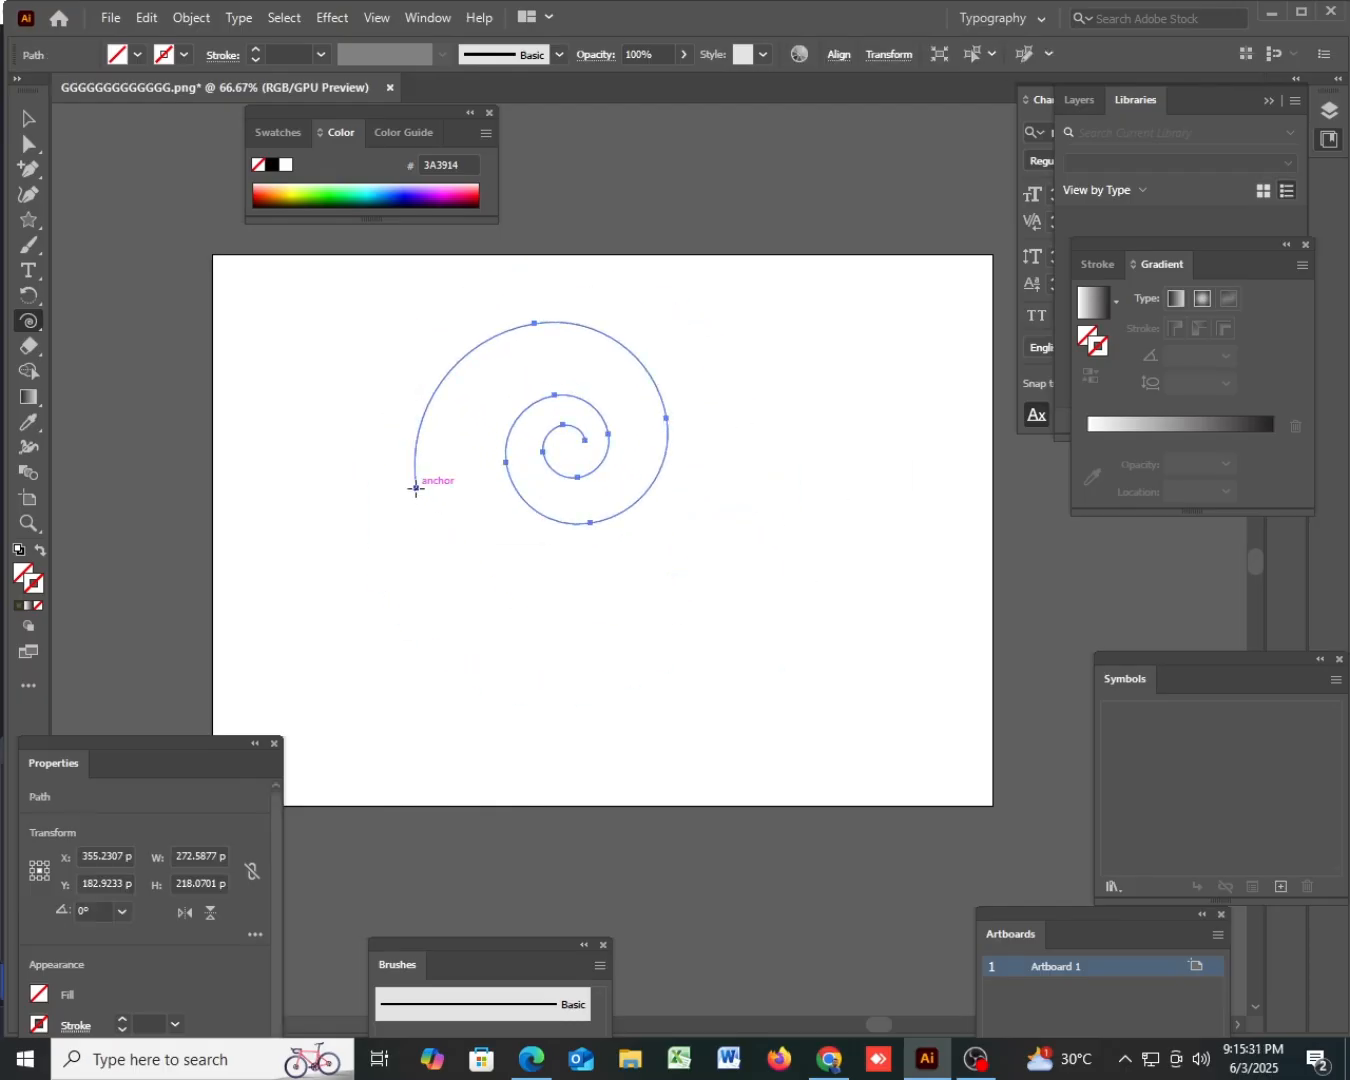
key(period)
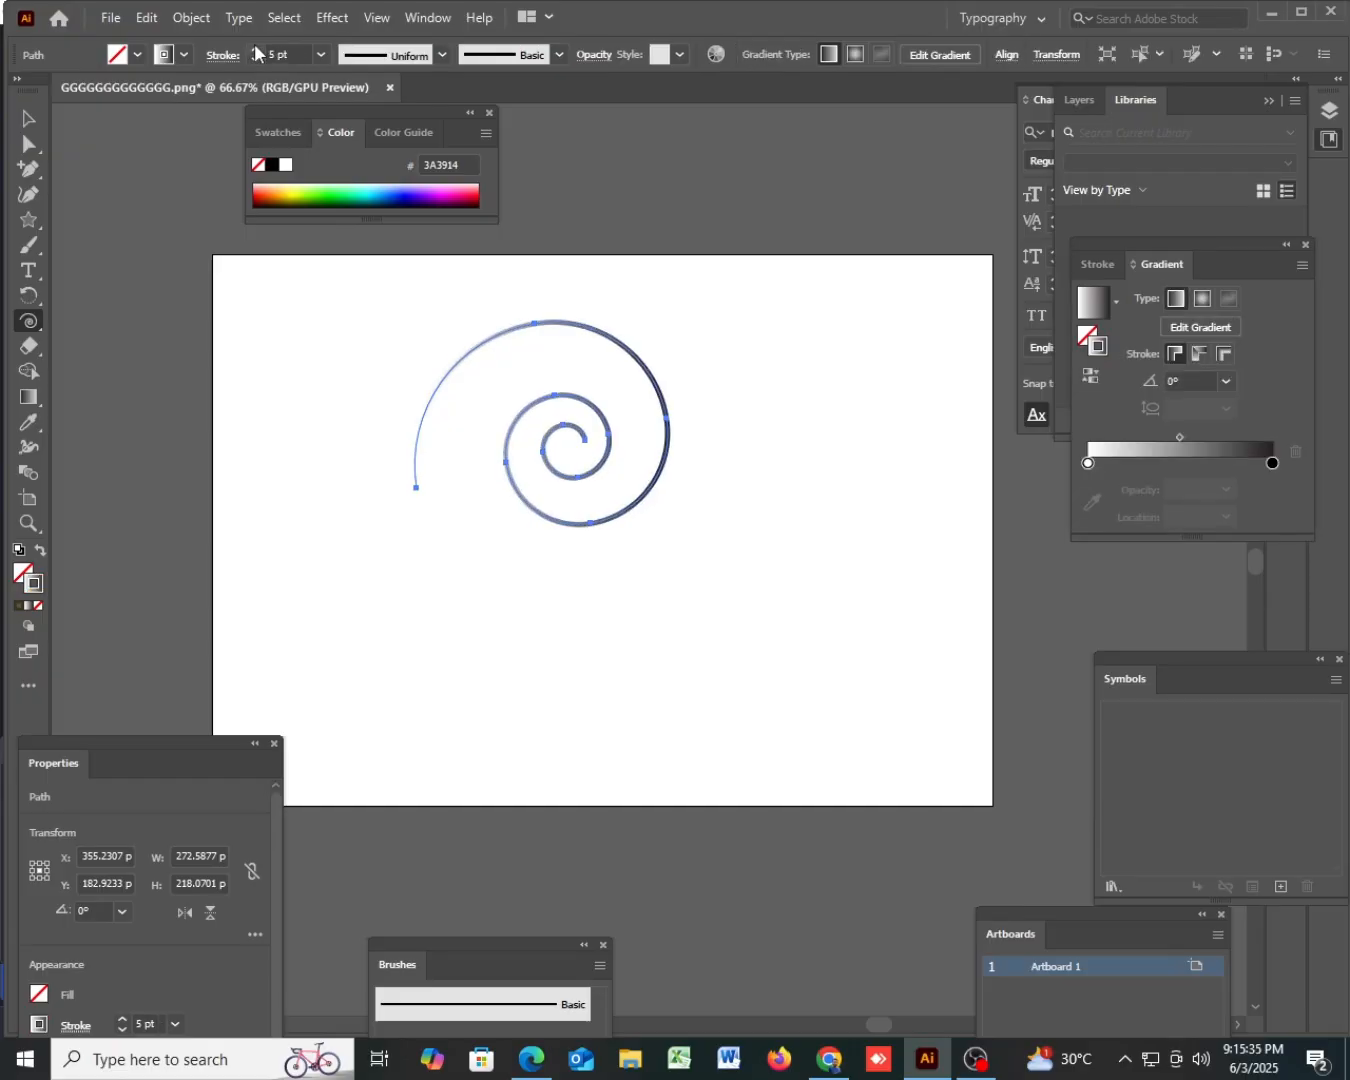
- Try the lens-shaped and tapering width profiles on the spiral's stroke, and settle on the half-dome profile
click(440, 54)
click(412, 120)
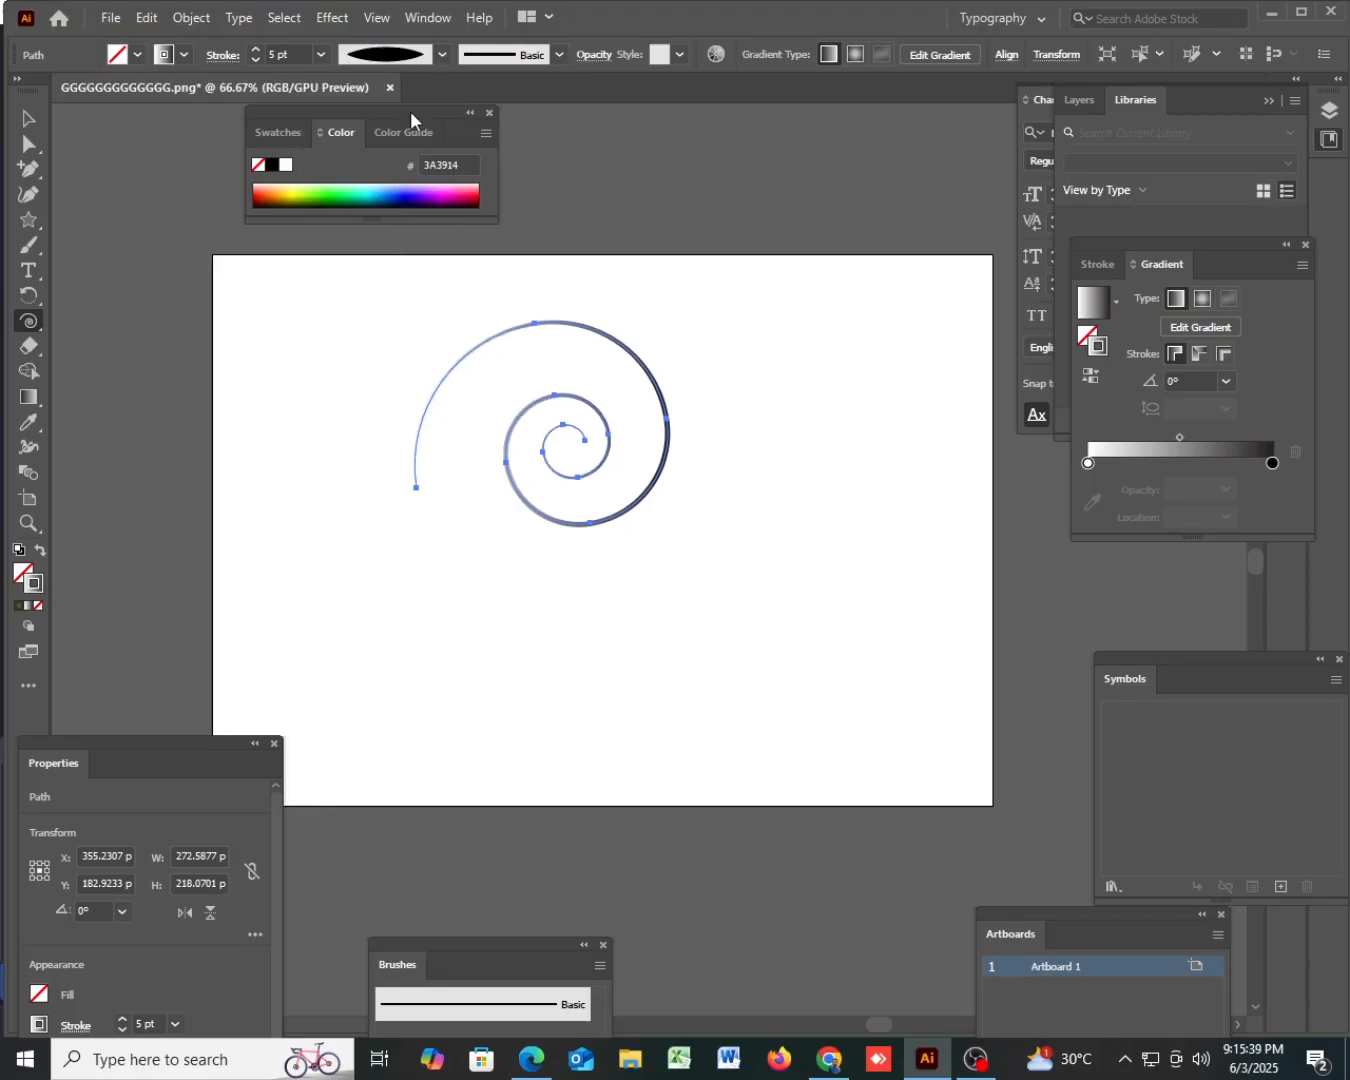
click(441, 54)
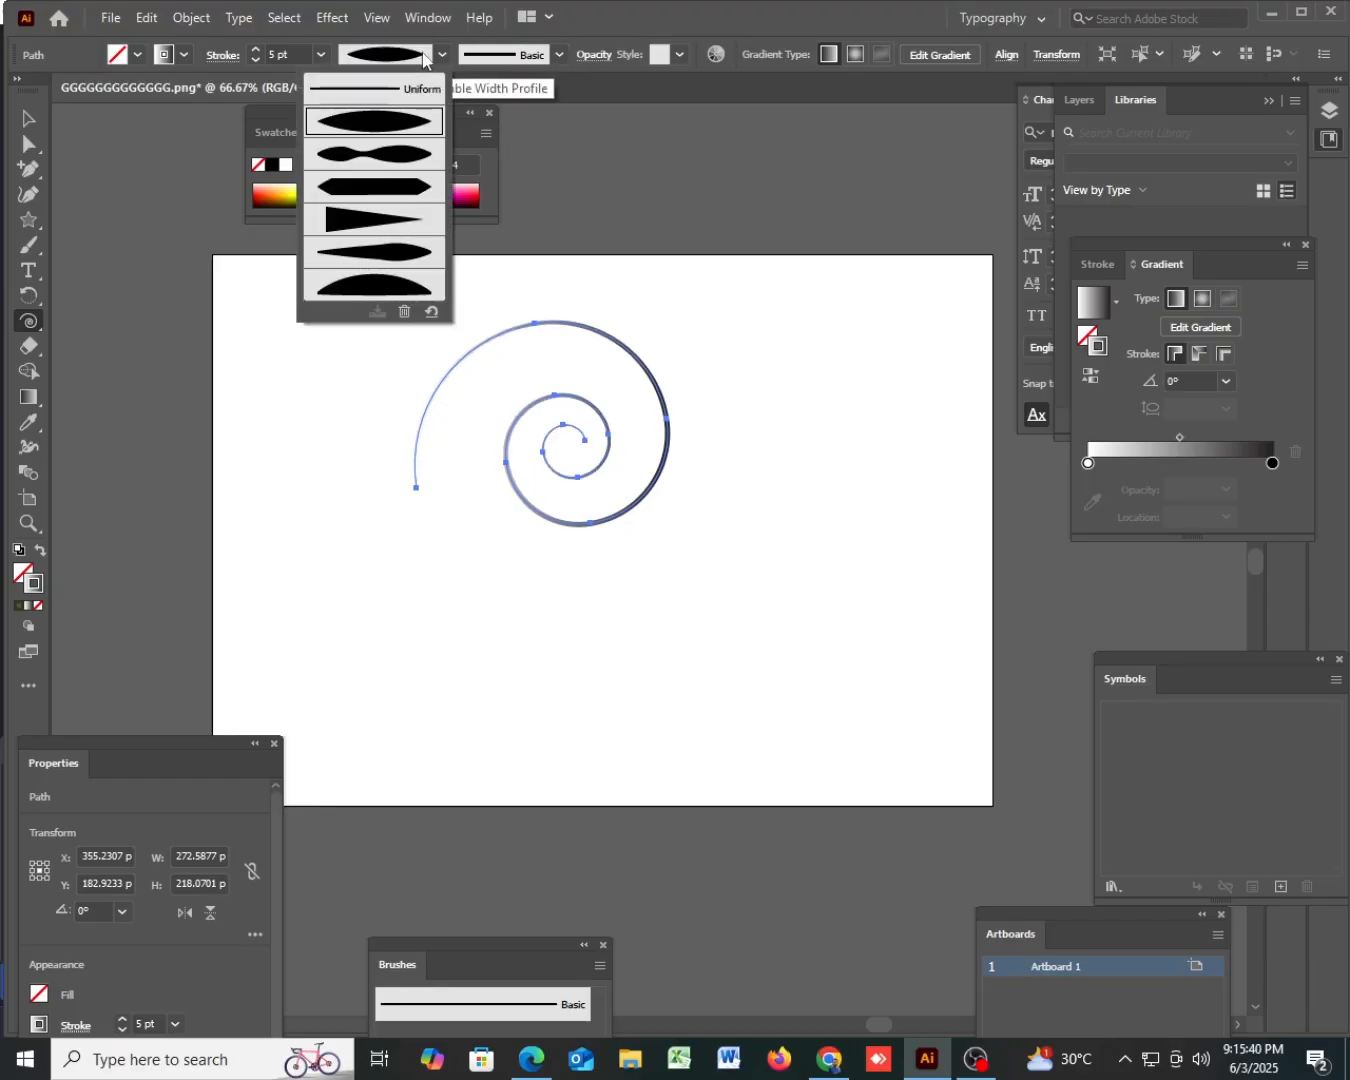
click(376, 220)
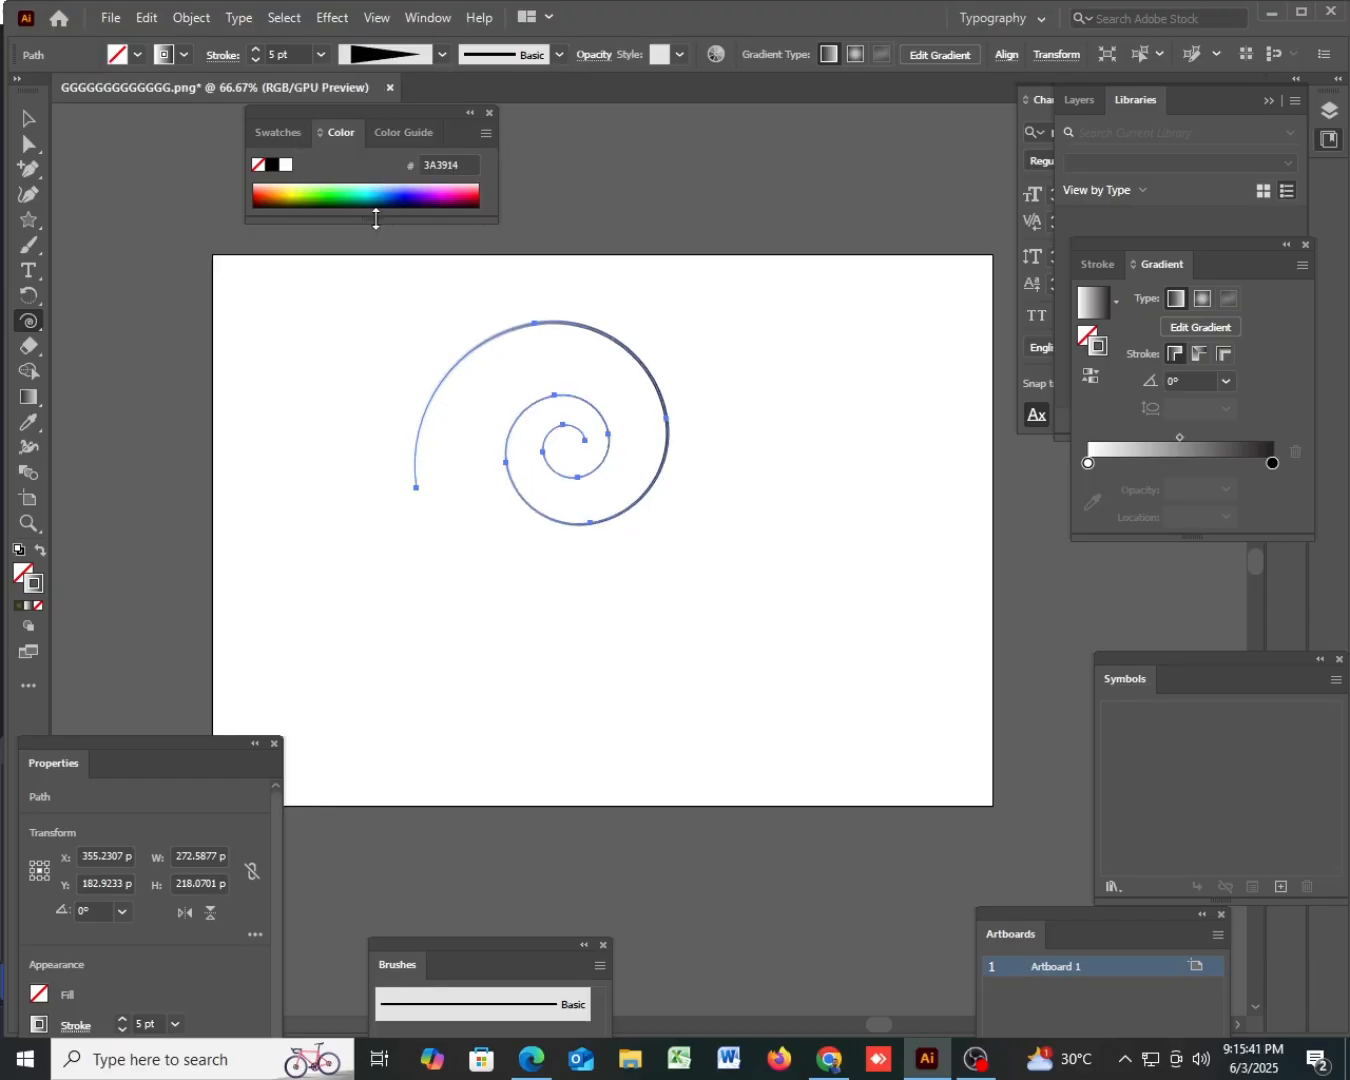
click(380, 55)
click(383, 280)
- Add two more spirals with a 154.3763 pt radius, 80% decay and 10 segments, and return to the Selection tool
click(377, 283)
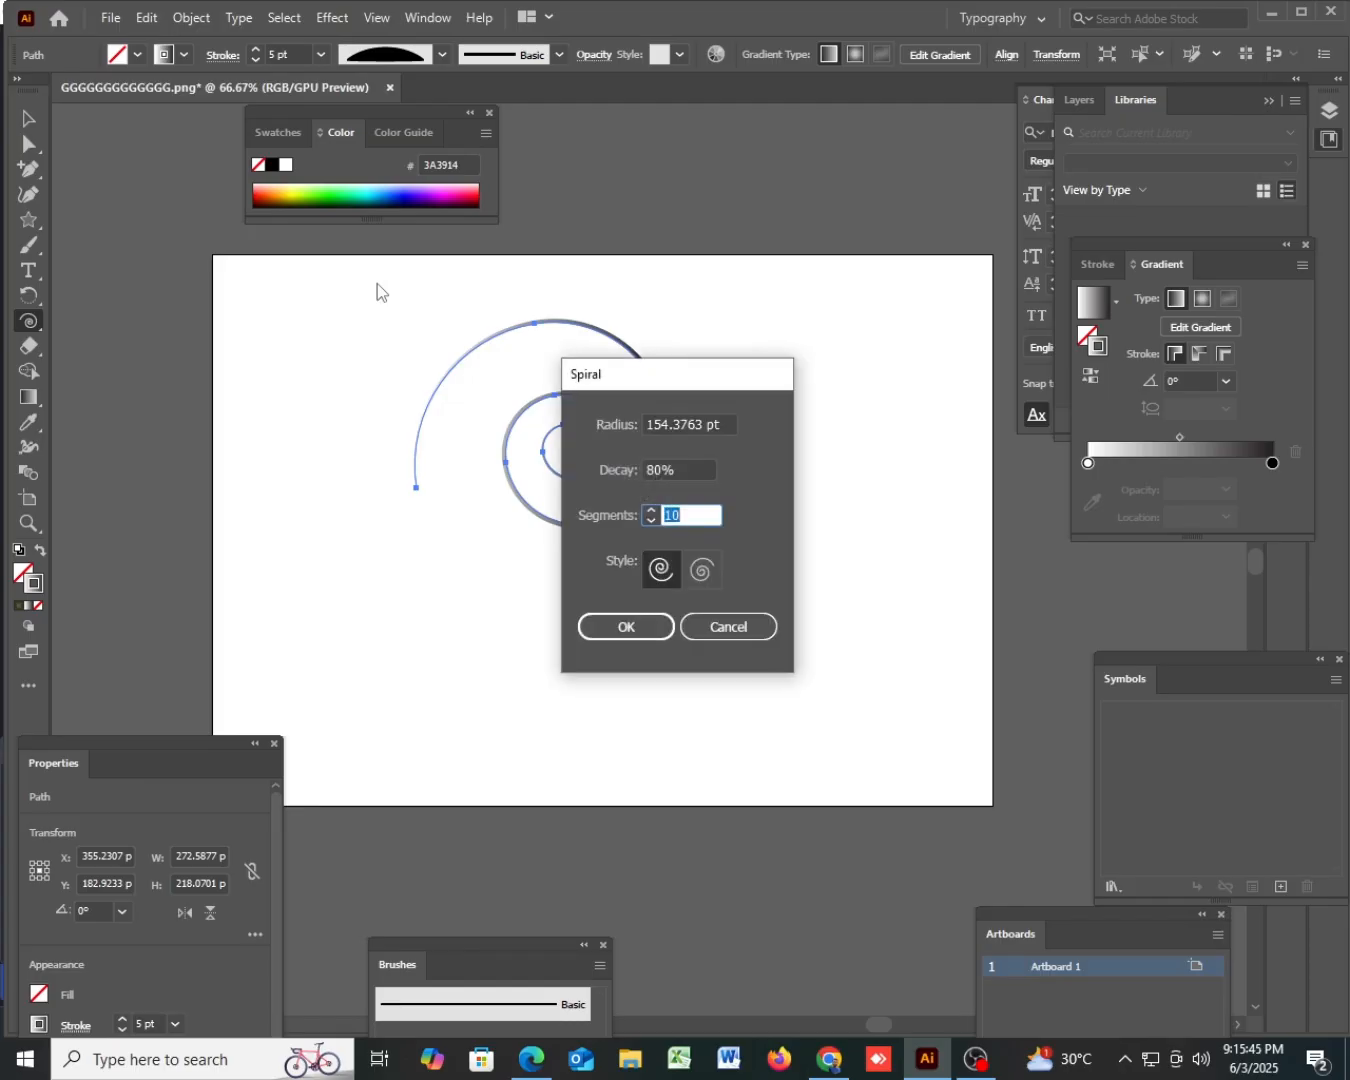
click(647, 628)
click(650, 629)
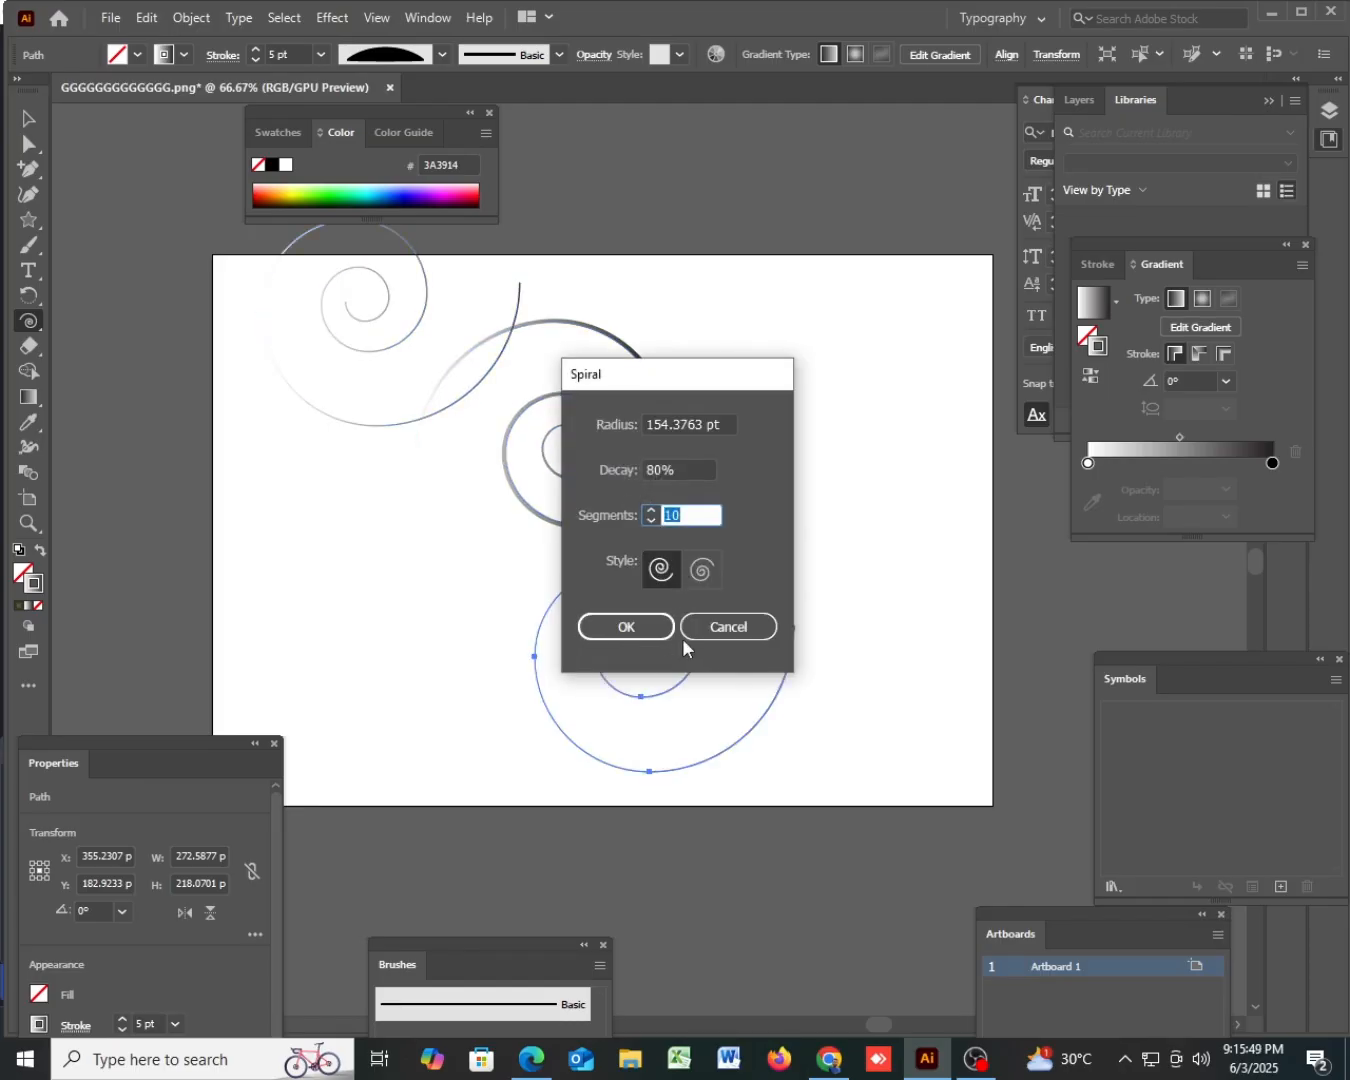
click(717, 629)
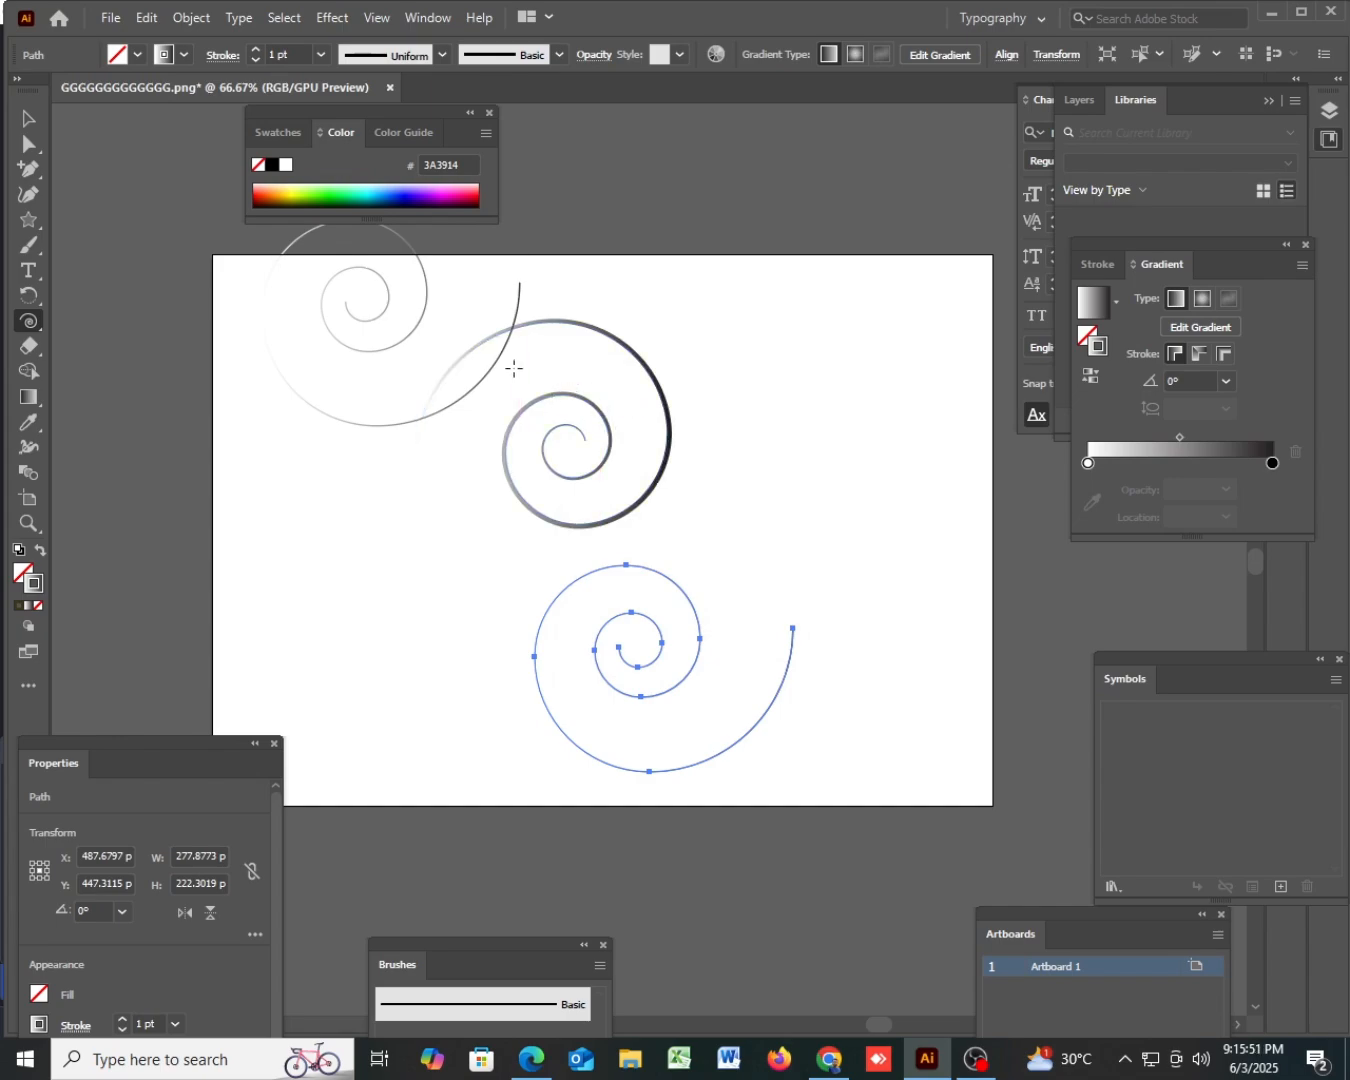
click(29, 120)
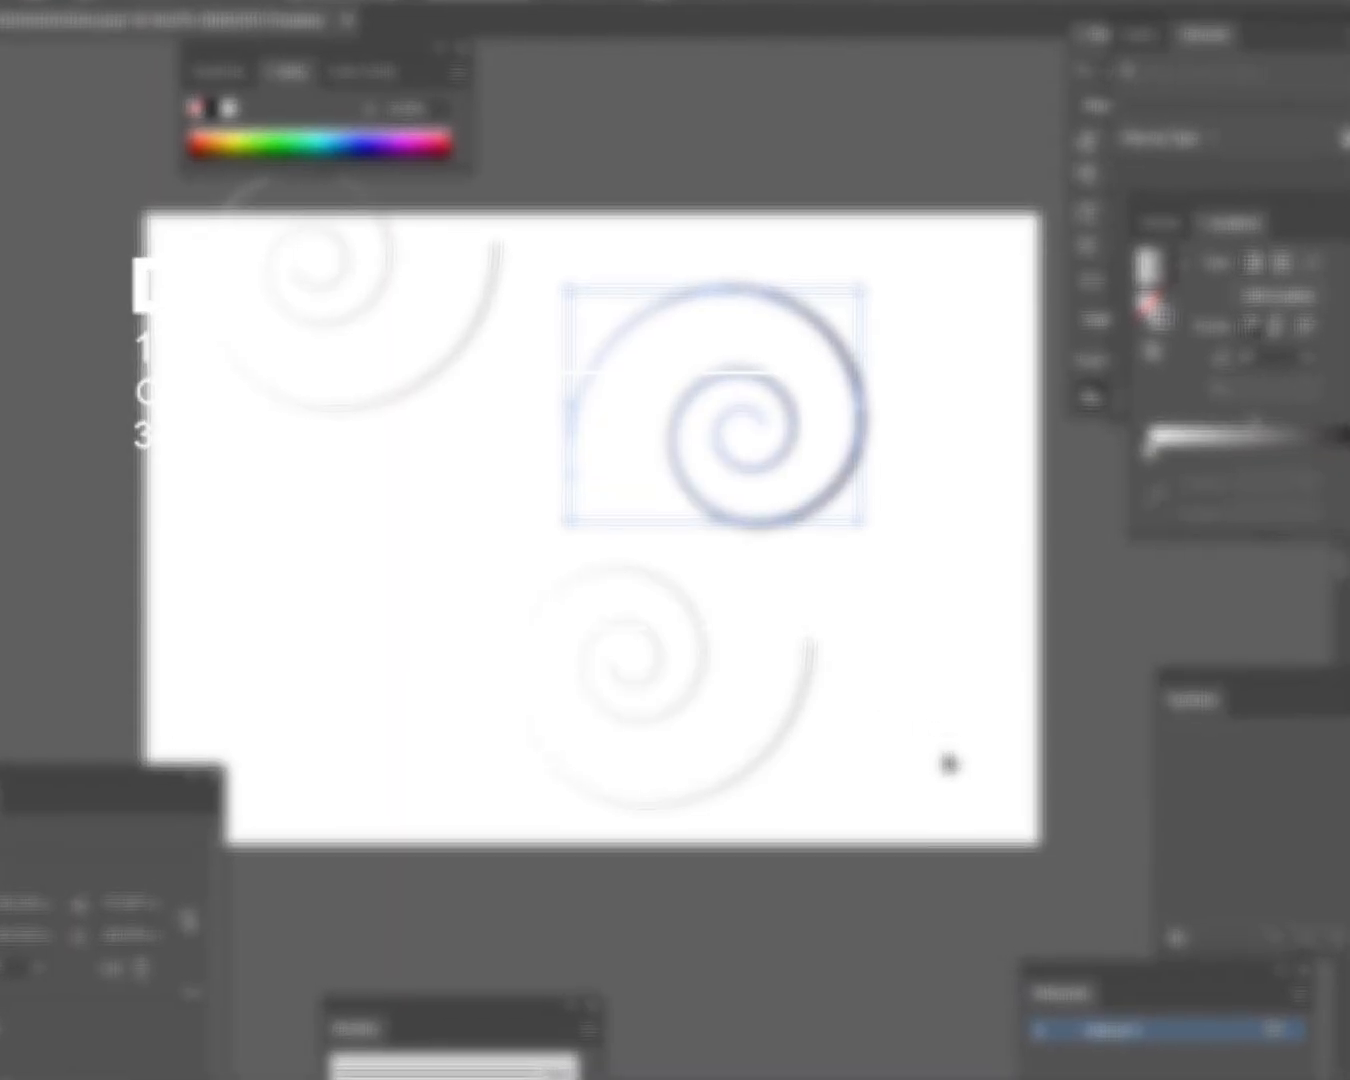
- Delete the two thin 1 pt spirals and move the remaining 5 pt spiral to about X 481 pt, Y 285 pt
drag(893, 729, 510, 663)
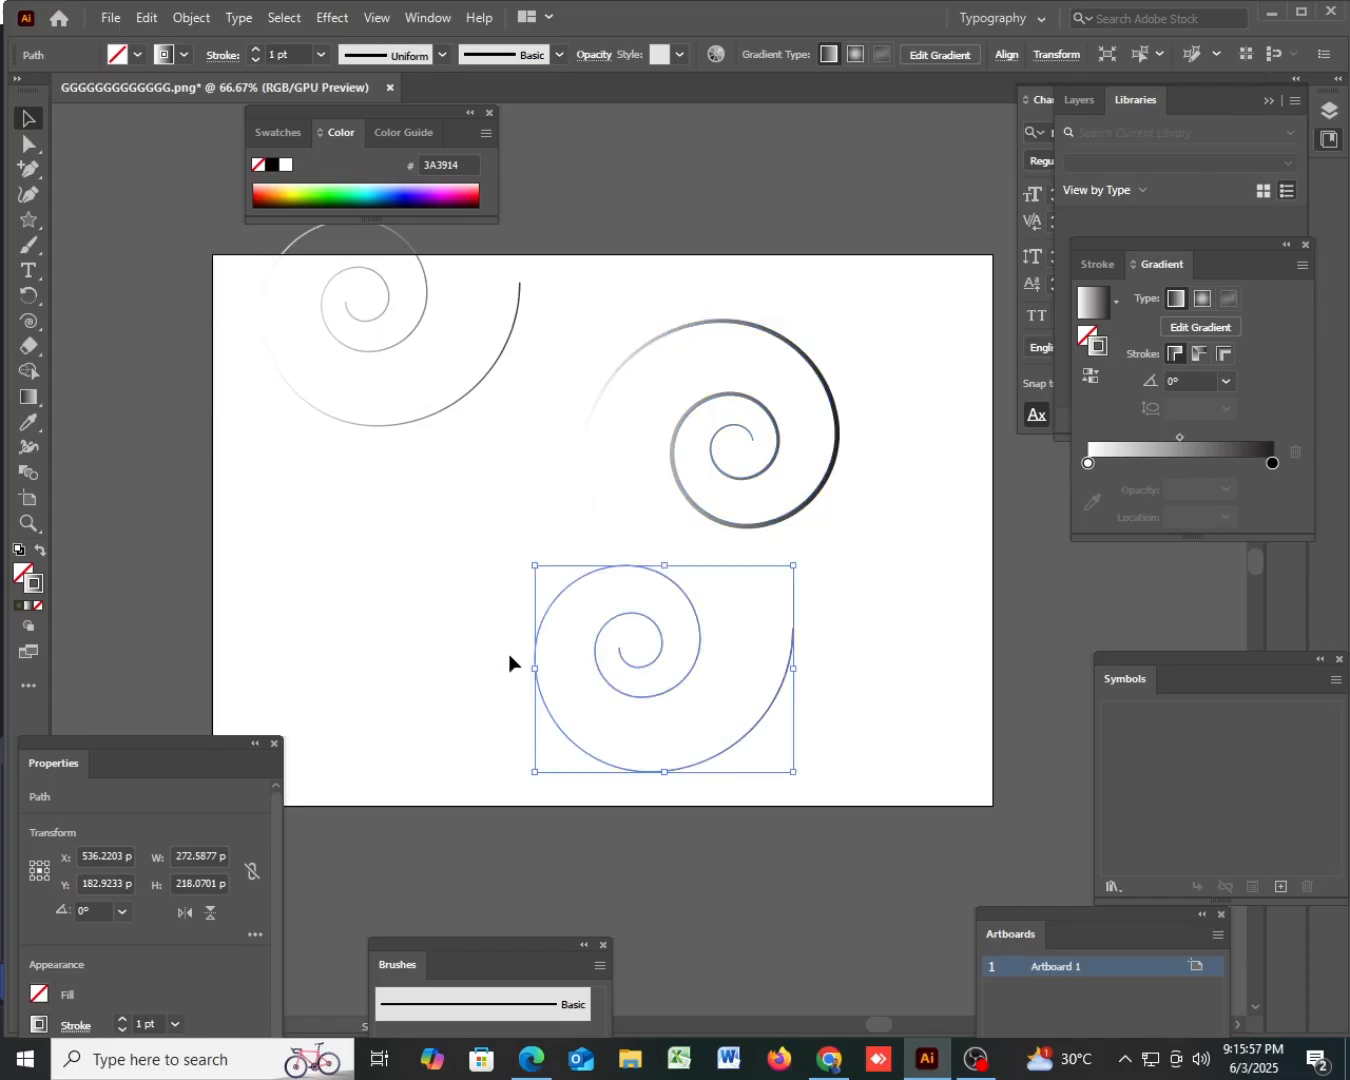
key(Delete)
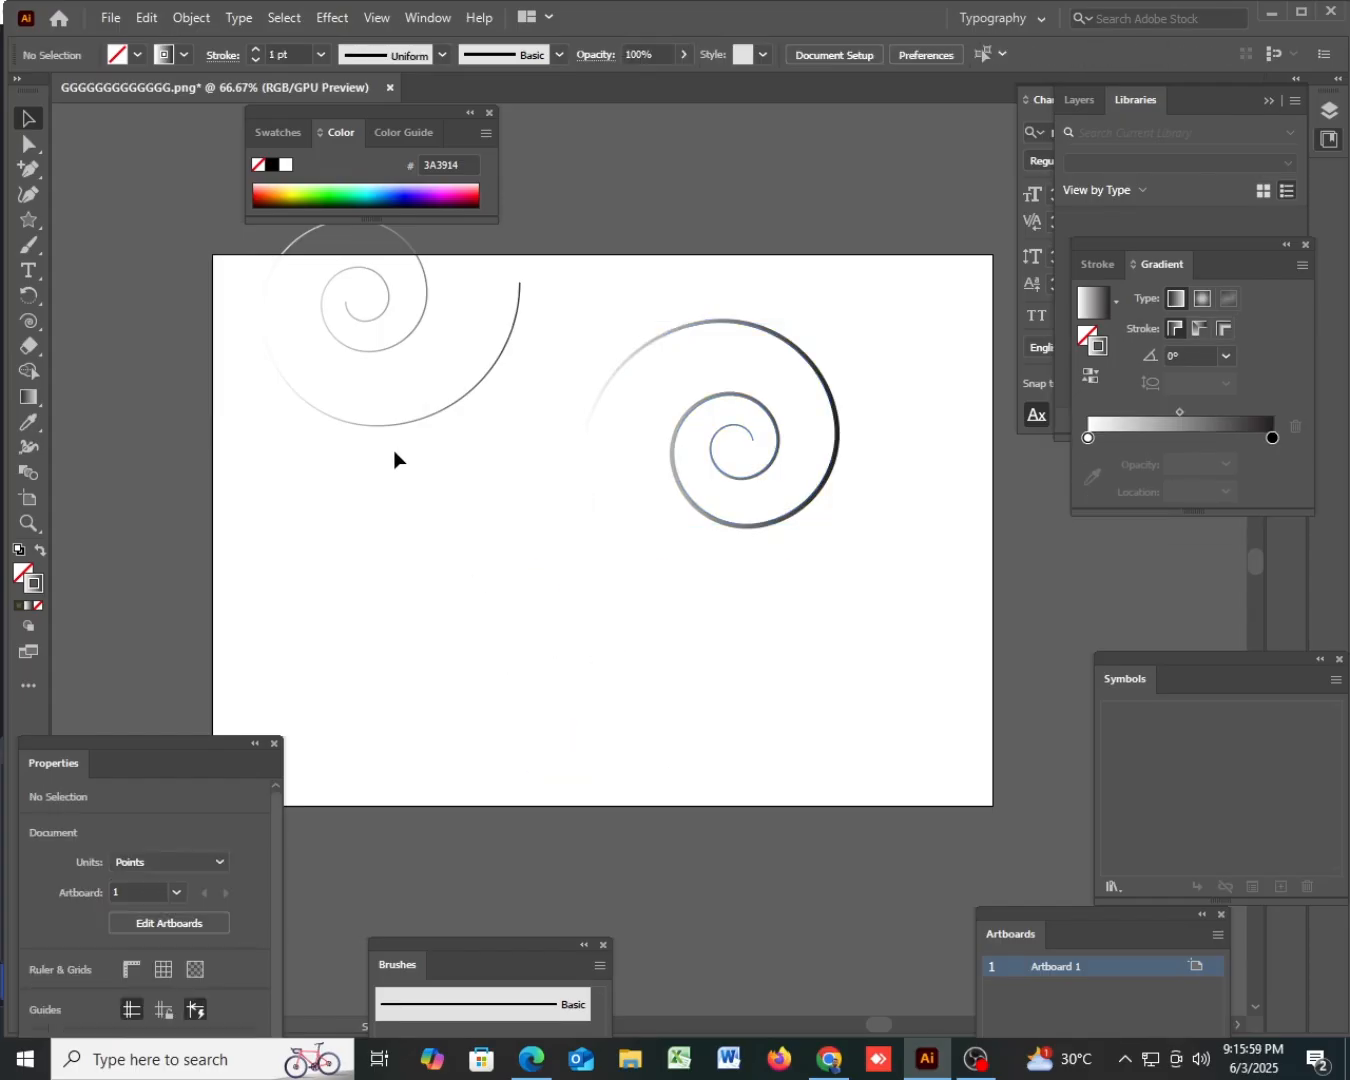
click(362, 301)
key(Delete)
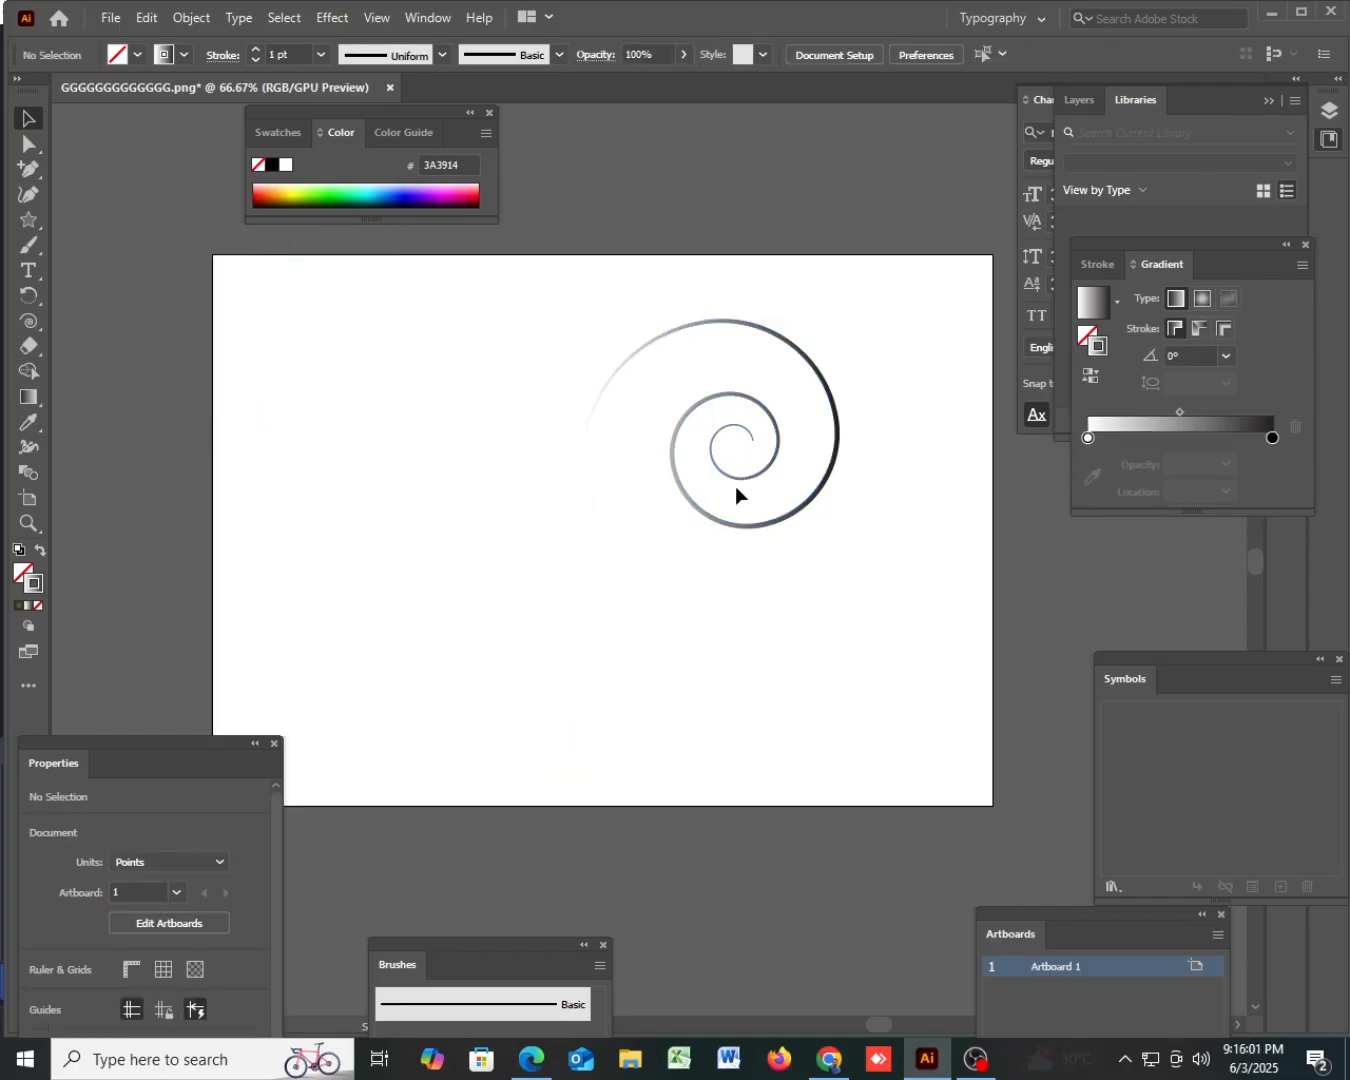
drag(735, 486, 682, 584)
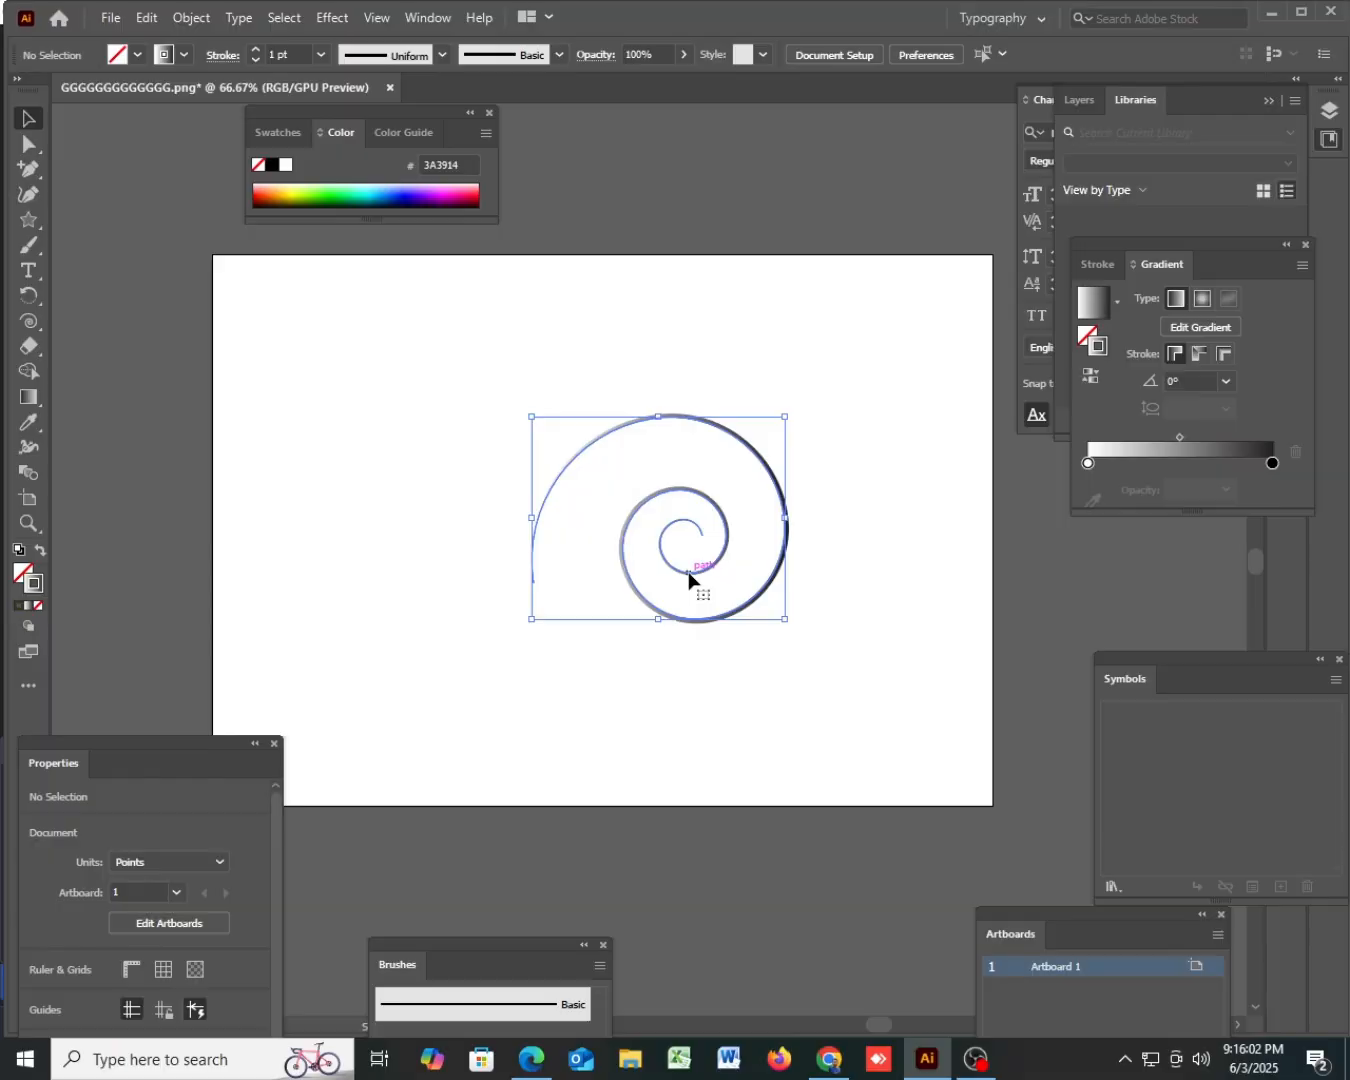
- Widen the outer end of the spiral's stroke to about 78 pt with the Width tool
click(192, 622)
click(652, 617)
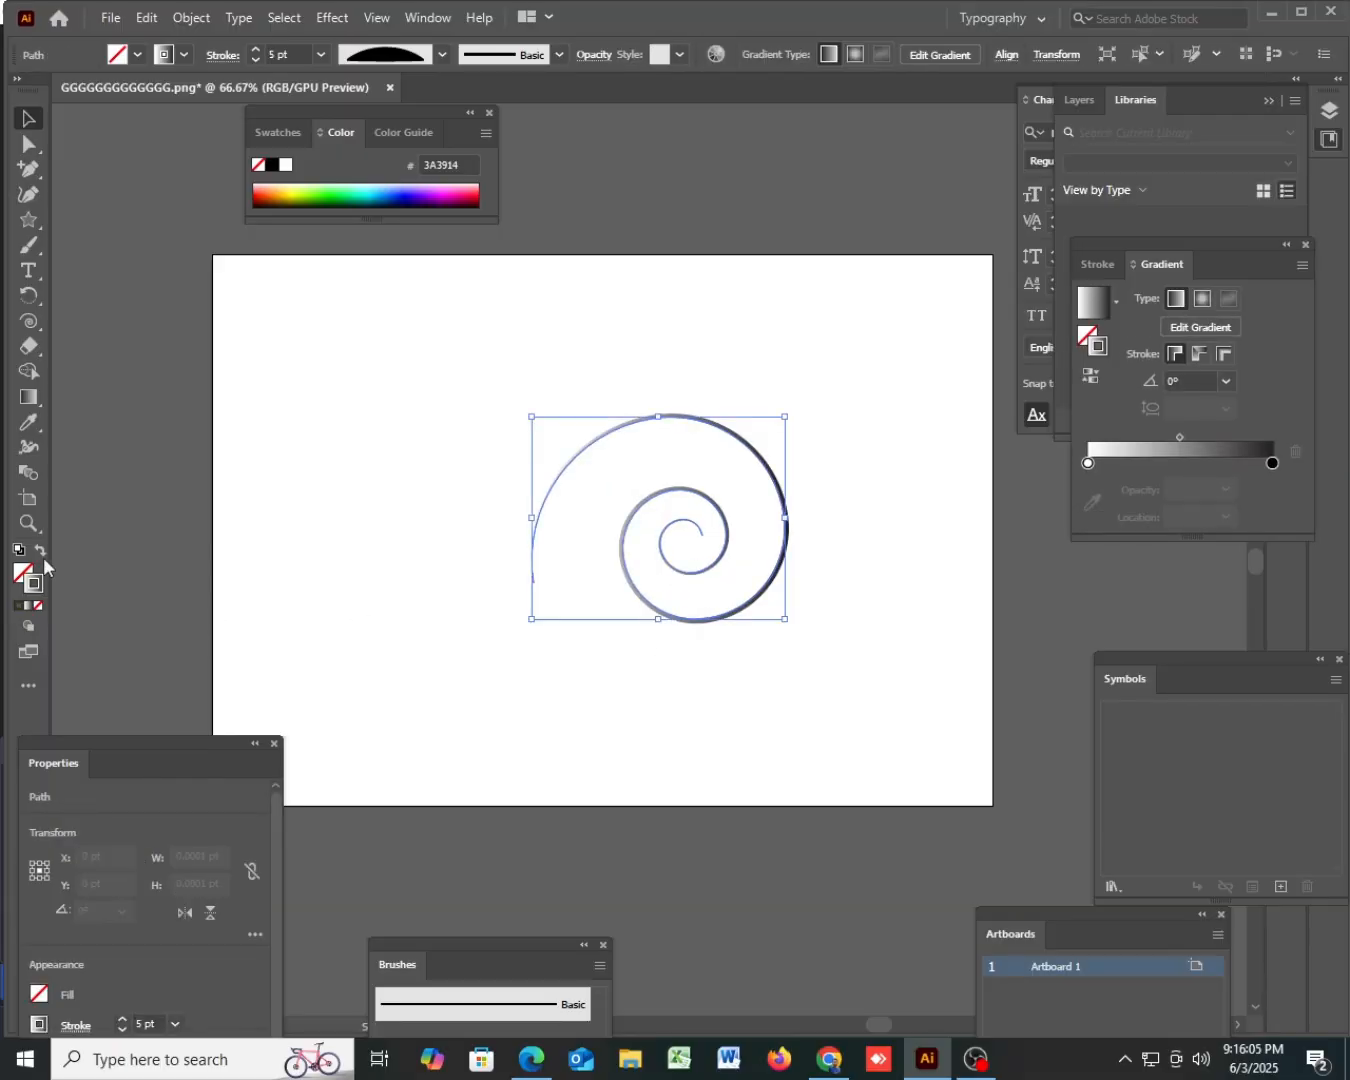
click(29, 449)
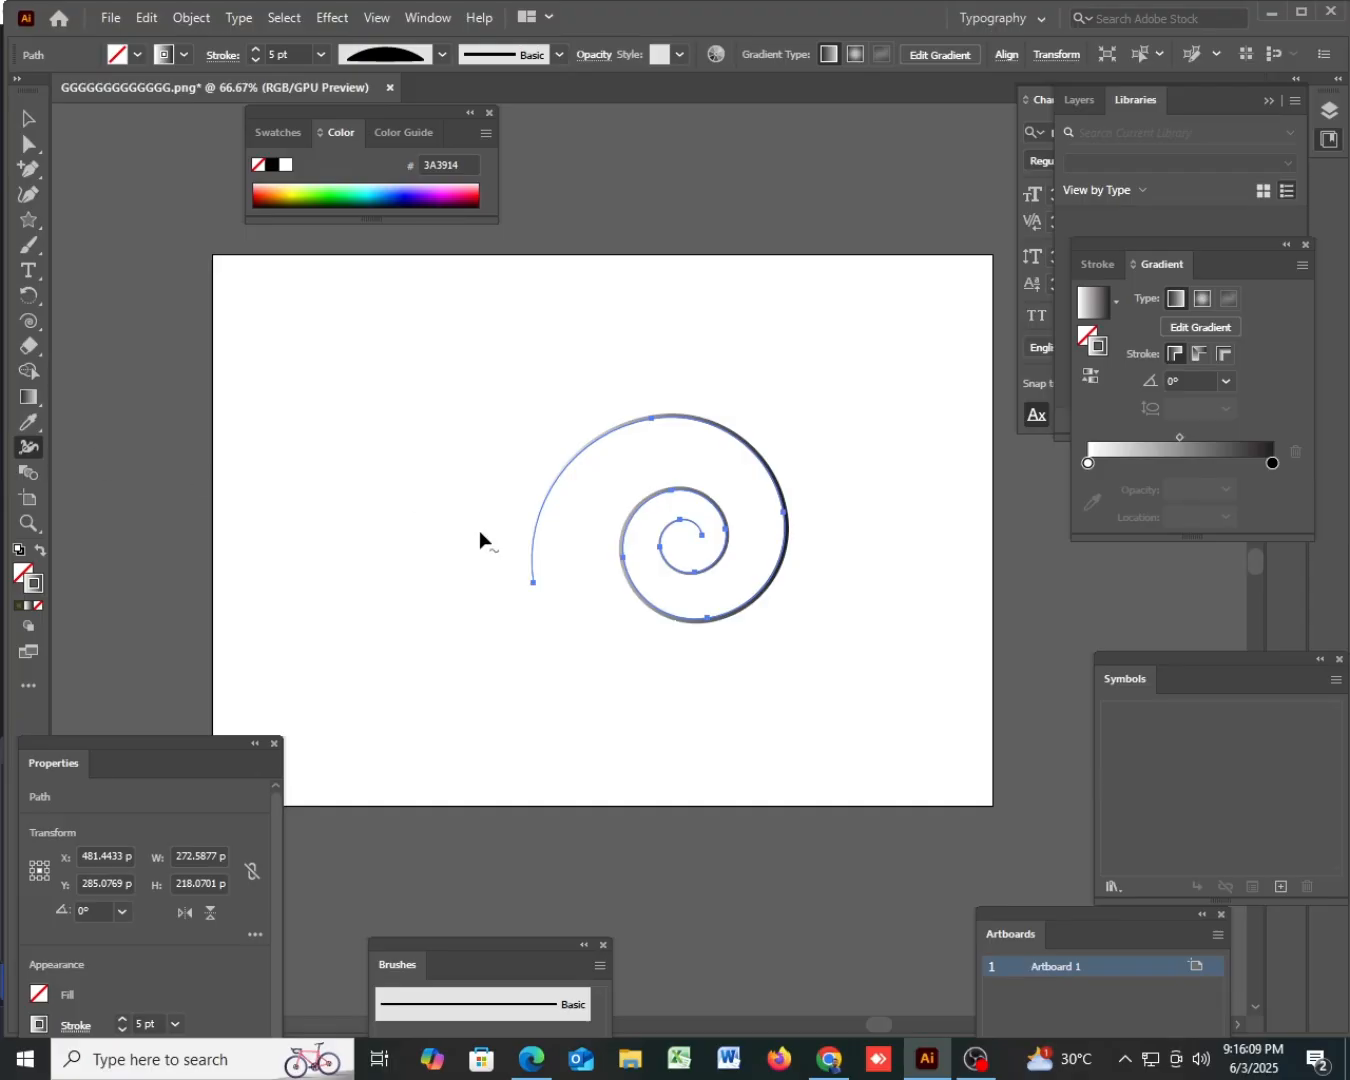
mouse_move(535, 578)
mouse_down()
mouse_move(597, 577)
mouse_move(562, 575)
mouse_up()
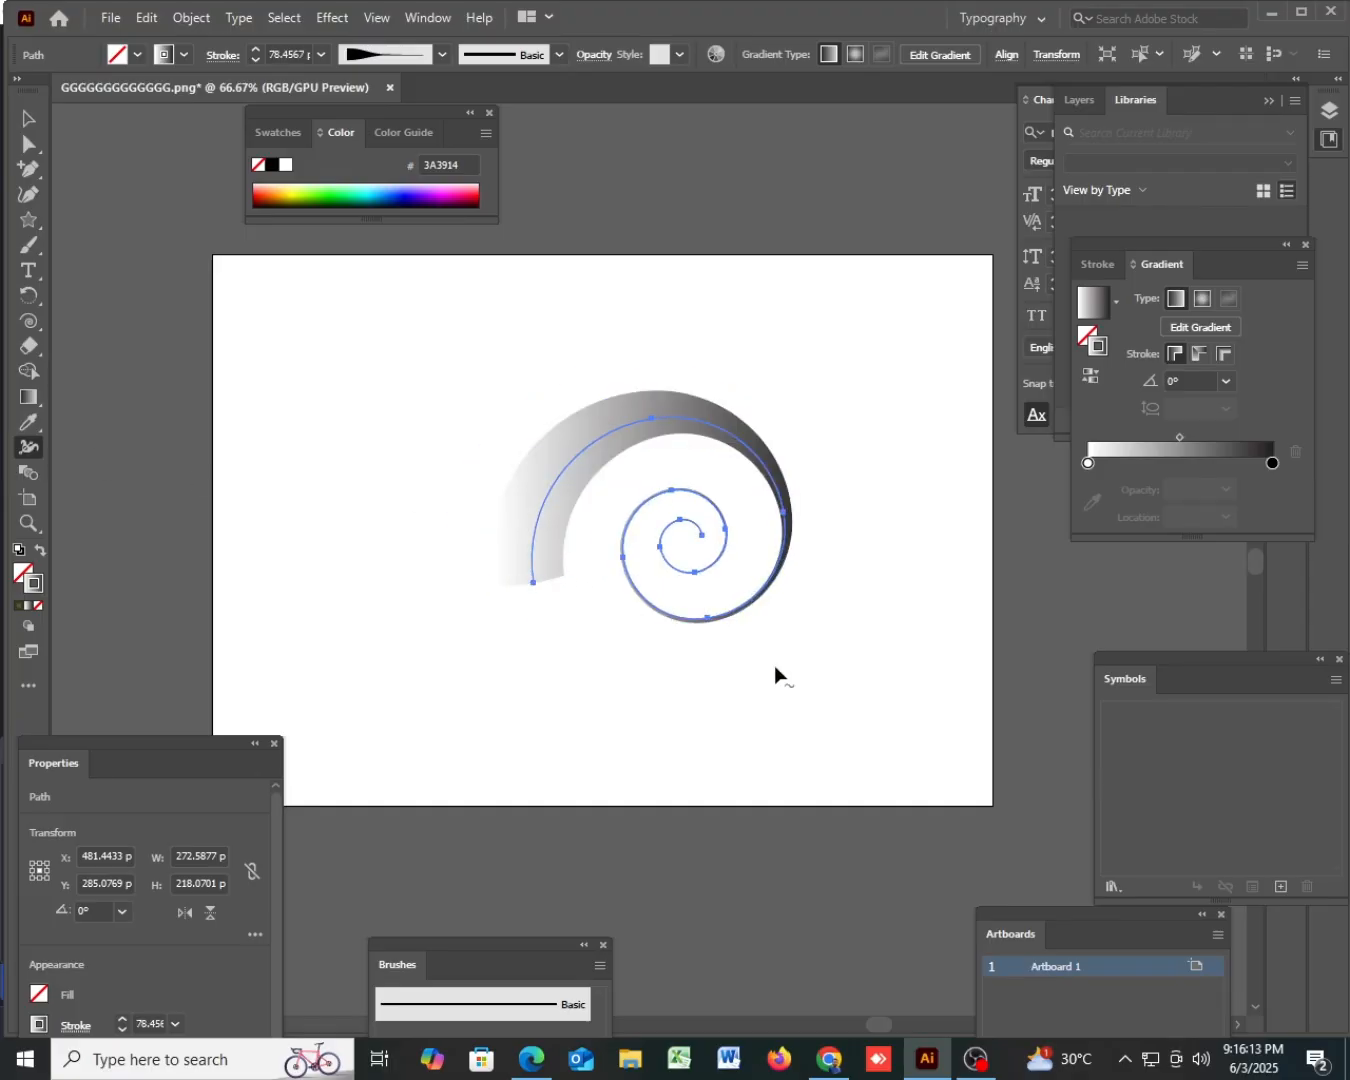
- Try widening the stroke on the spiral's outer right curve to about 101 pt, and undo the width point changes there
drag(784, 562, 836, 583)
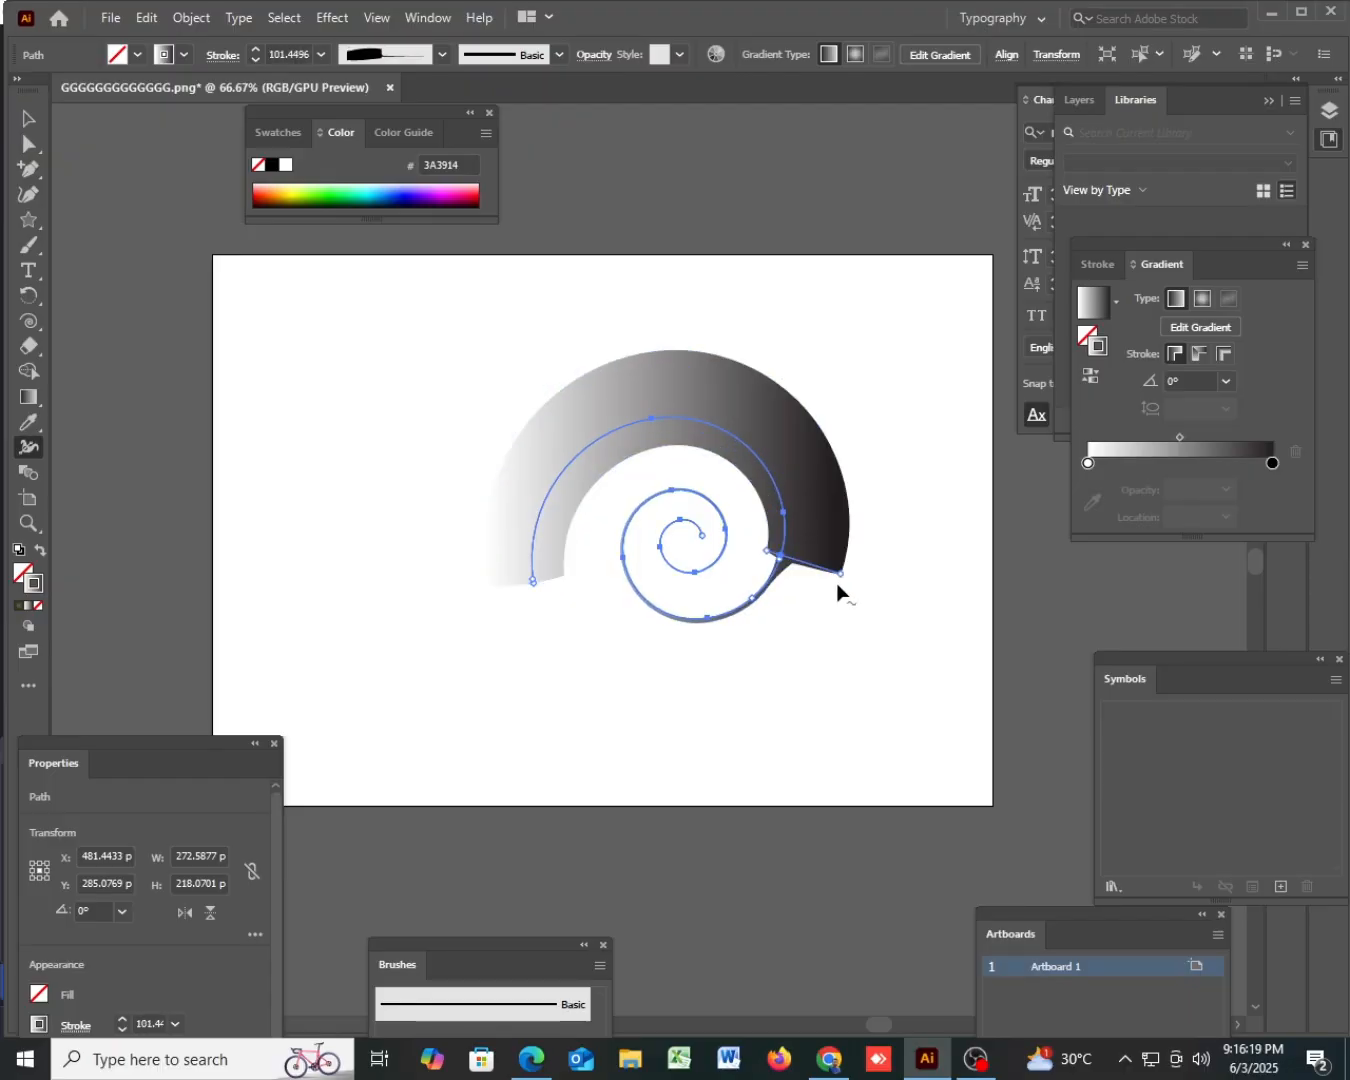
drag(836, 583, 772, 542)
right_click(772, 543)
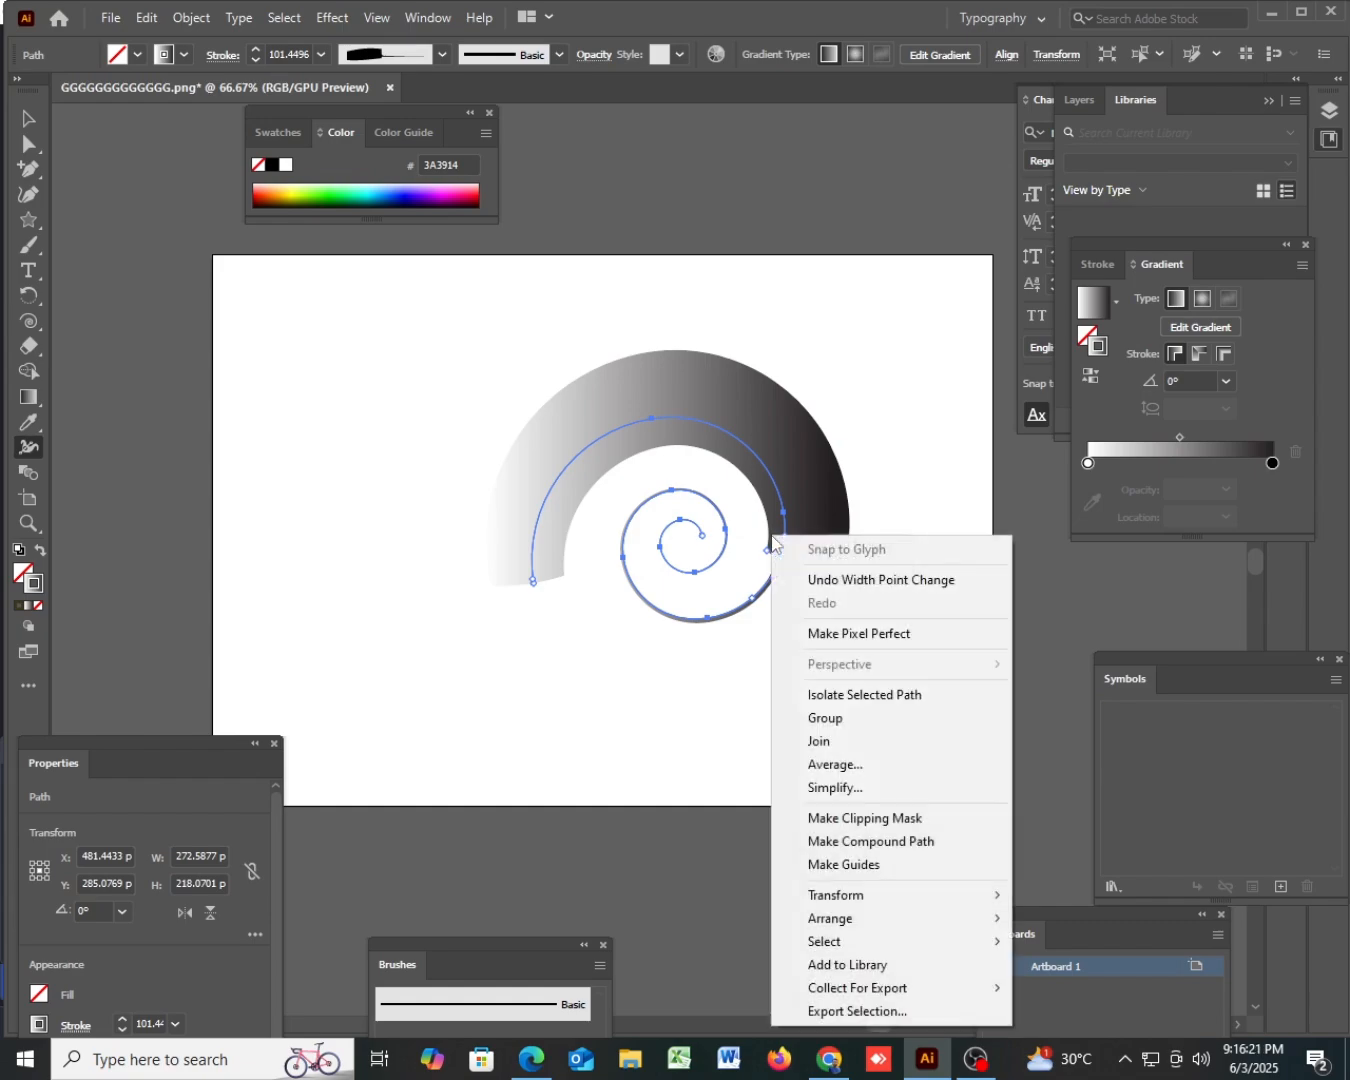
click(837, 586)
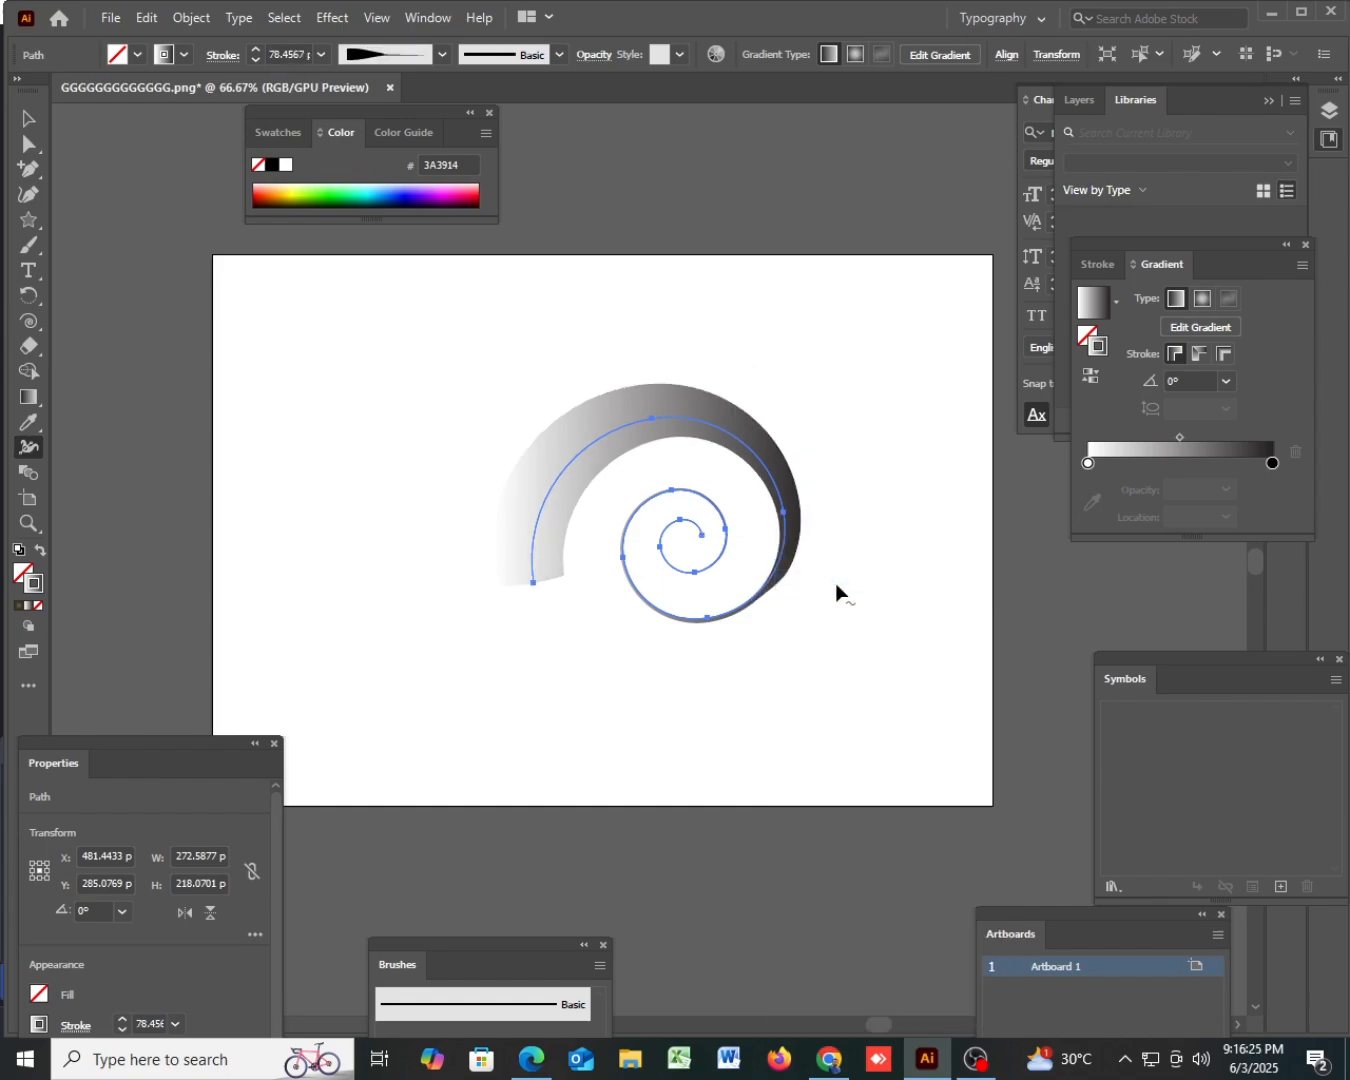
right_click(779, 533)
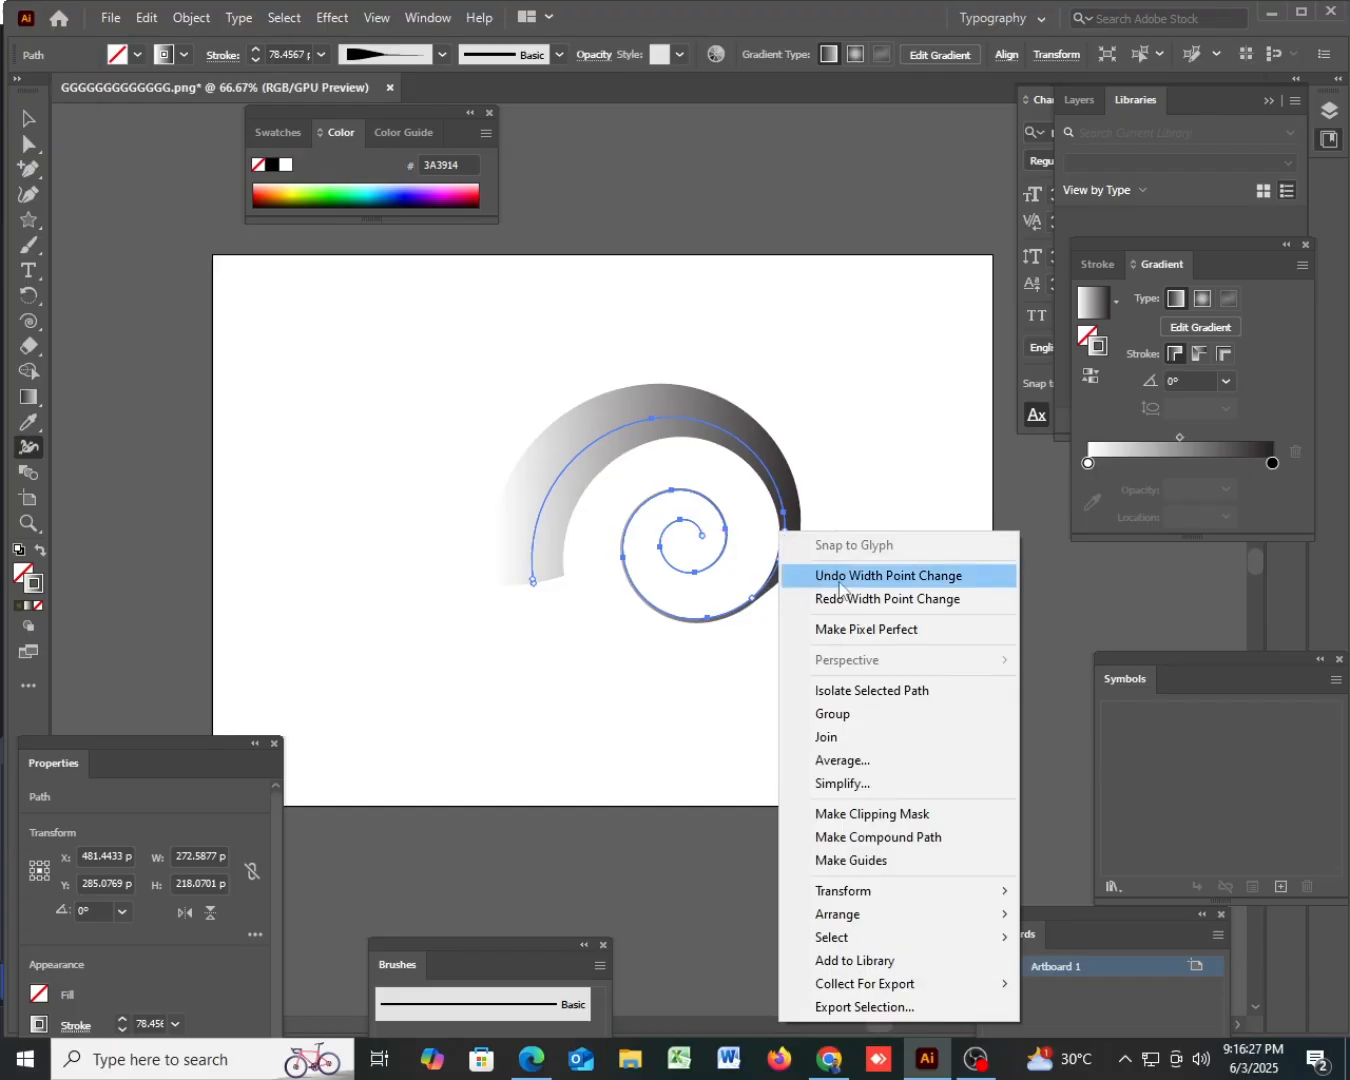
click(839, 575)
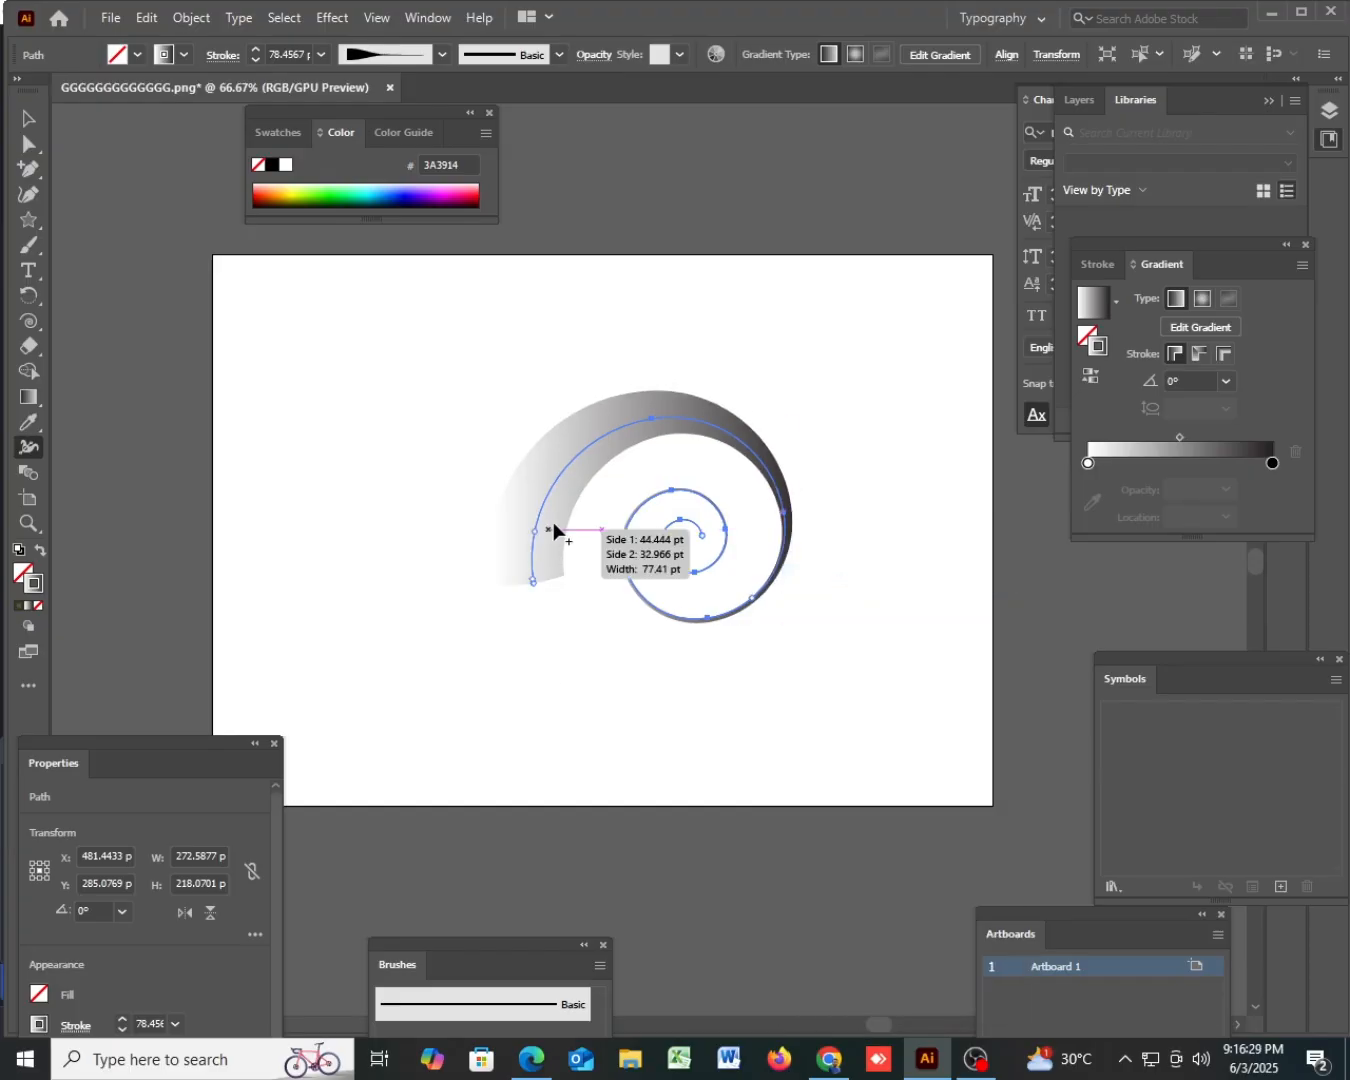
- Try widening the stroke just above the spiral's outer end to about 220 pt, and undo that width point change
drag(553, 522, 630, 522)
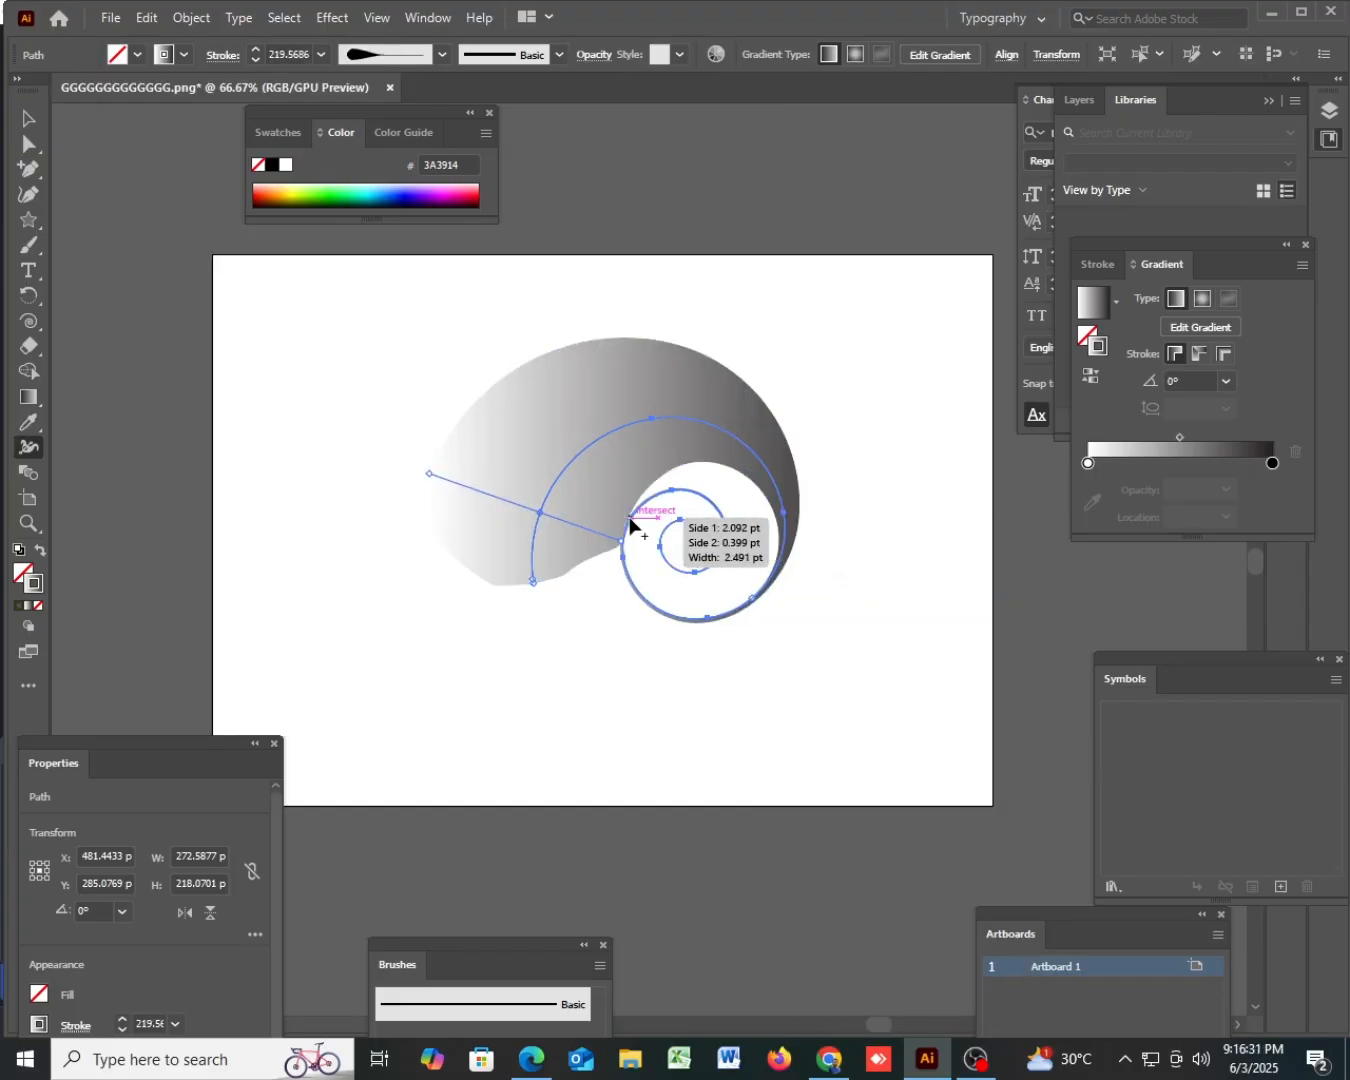
right_click(710, 460)
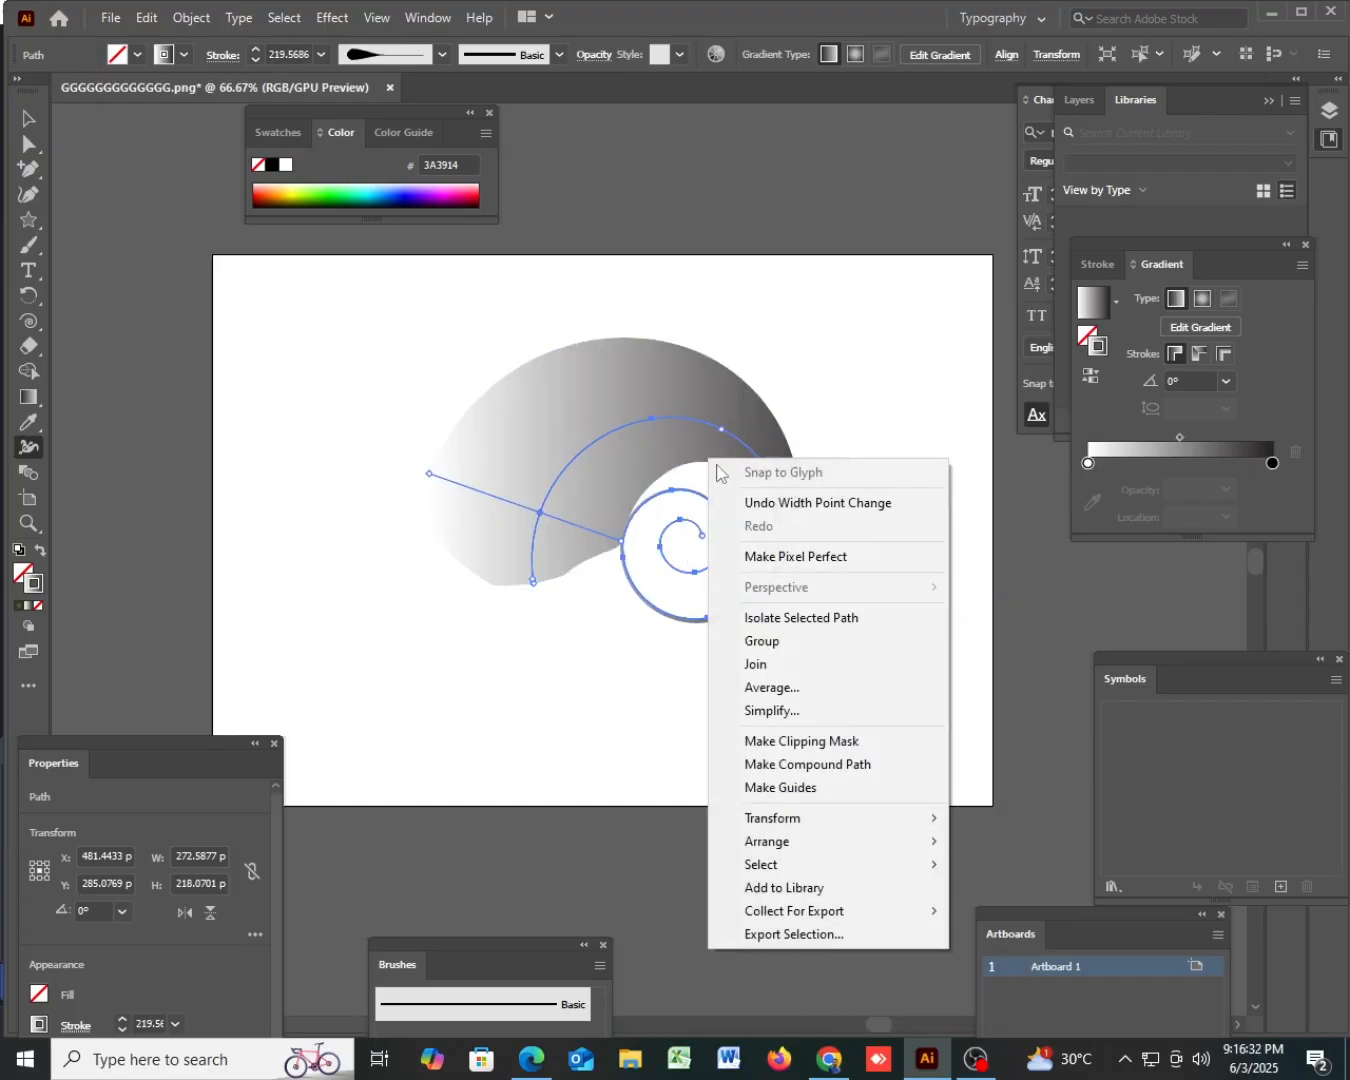
click(767, 503)
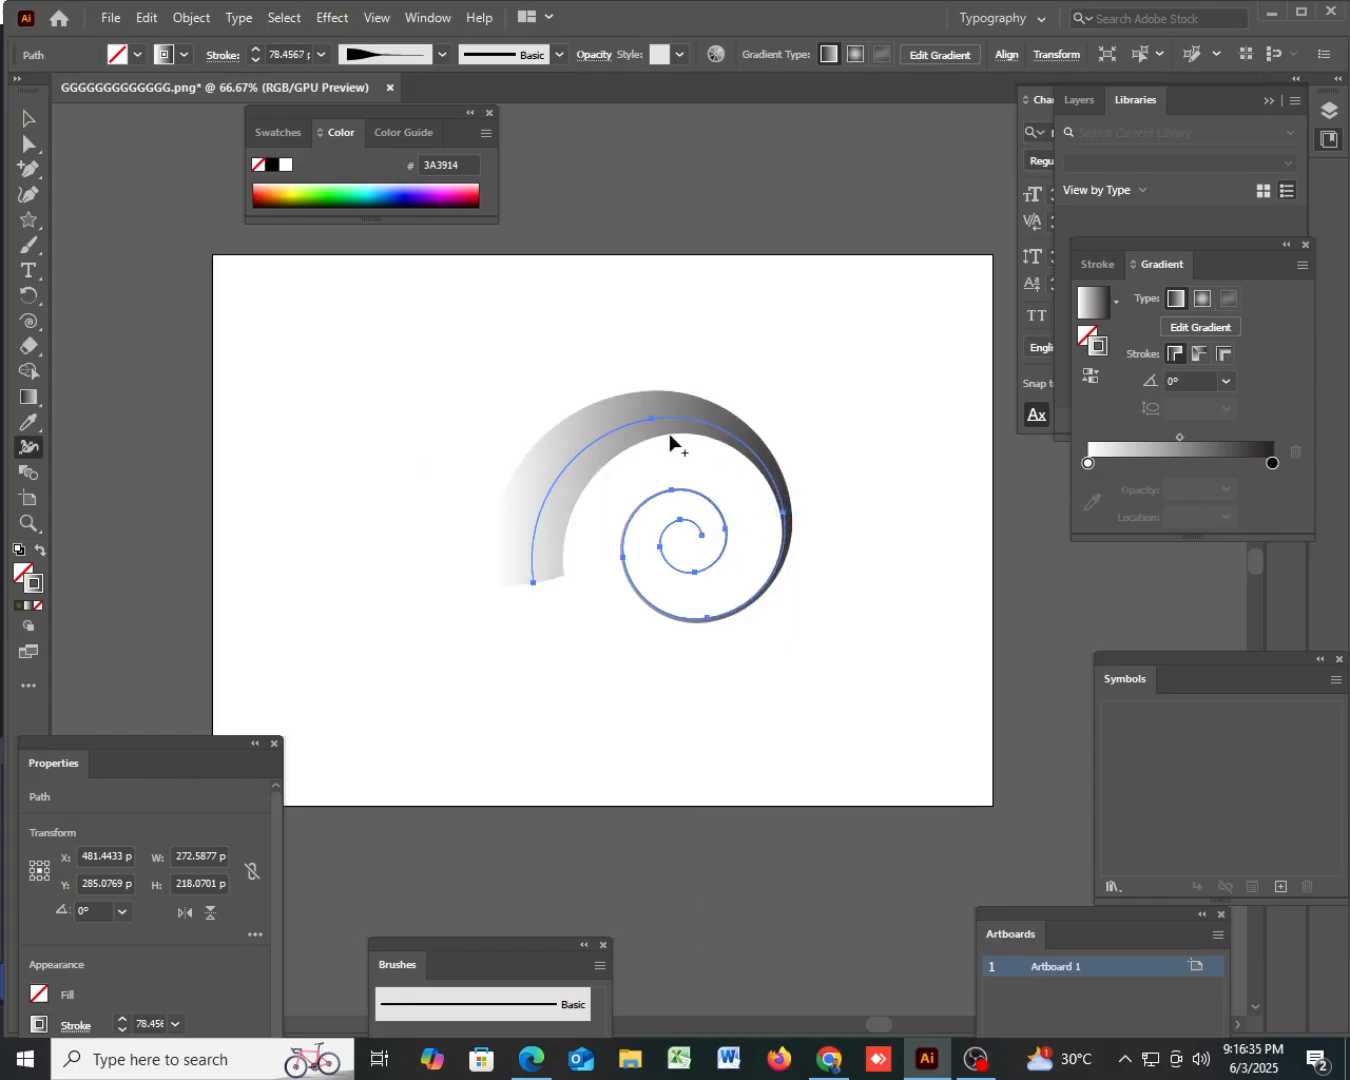
- Narrow the stroke along the spiral's upper arc, and move the spiral to about X 589 pt, Y 147 pt
mouse_move(632, 445)
mouse_down()
mouse_move(667, 477)
mouse_move(653, 450)
mouse_move(691, 520)
mouse_move(627, 446)
mouse_up()
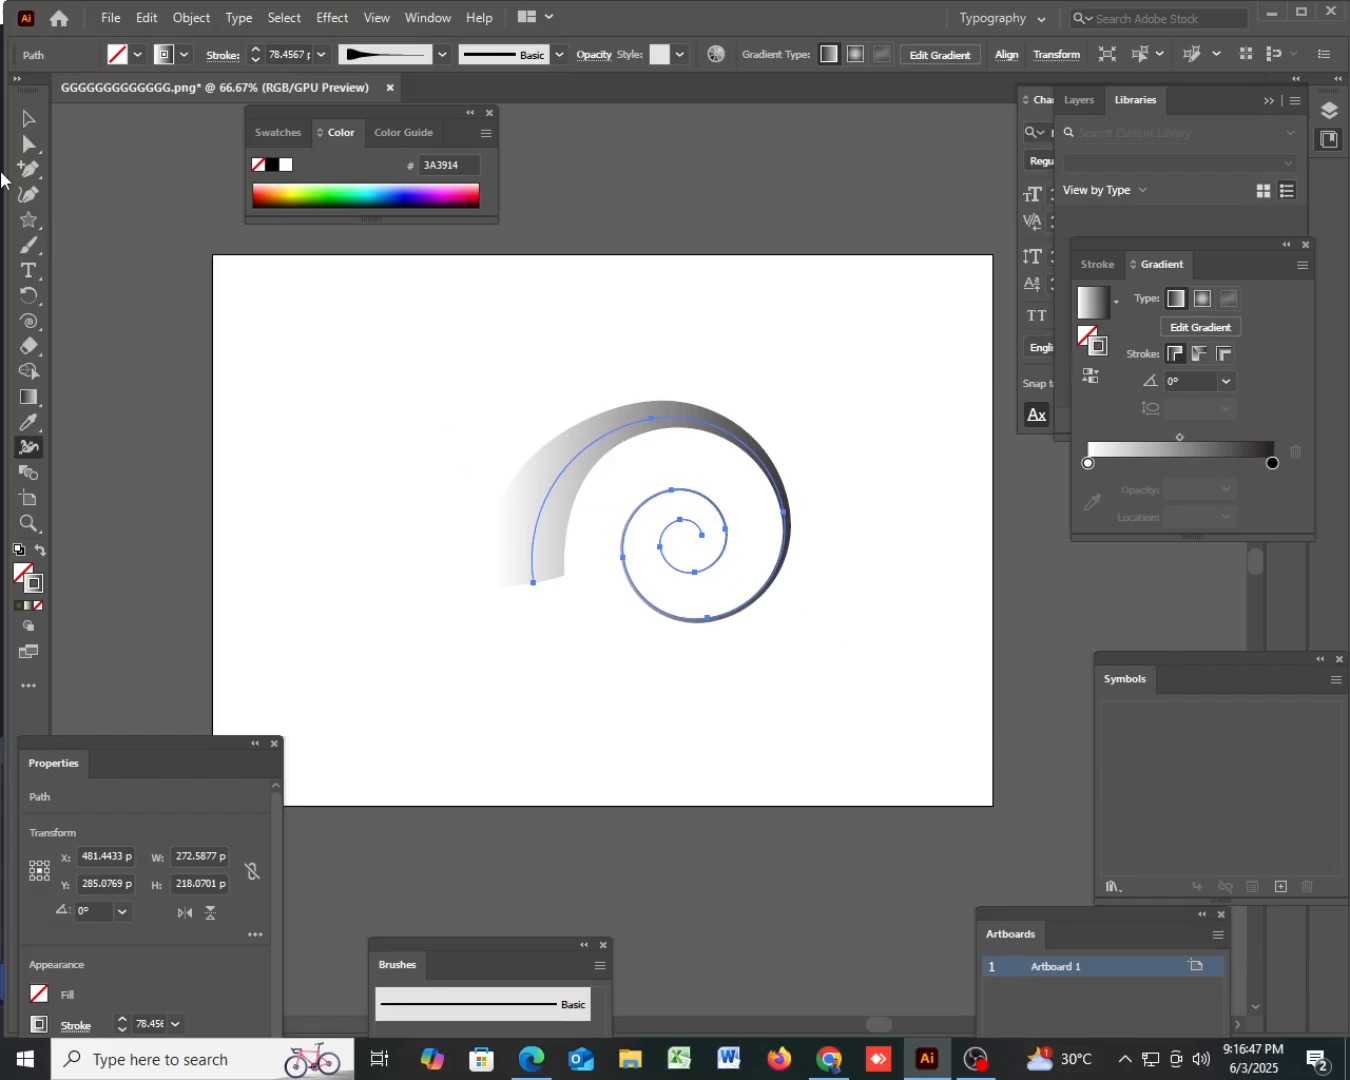
click(28, 121)
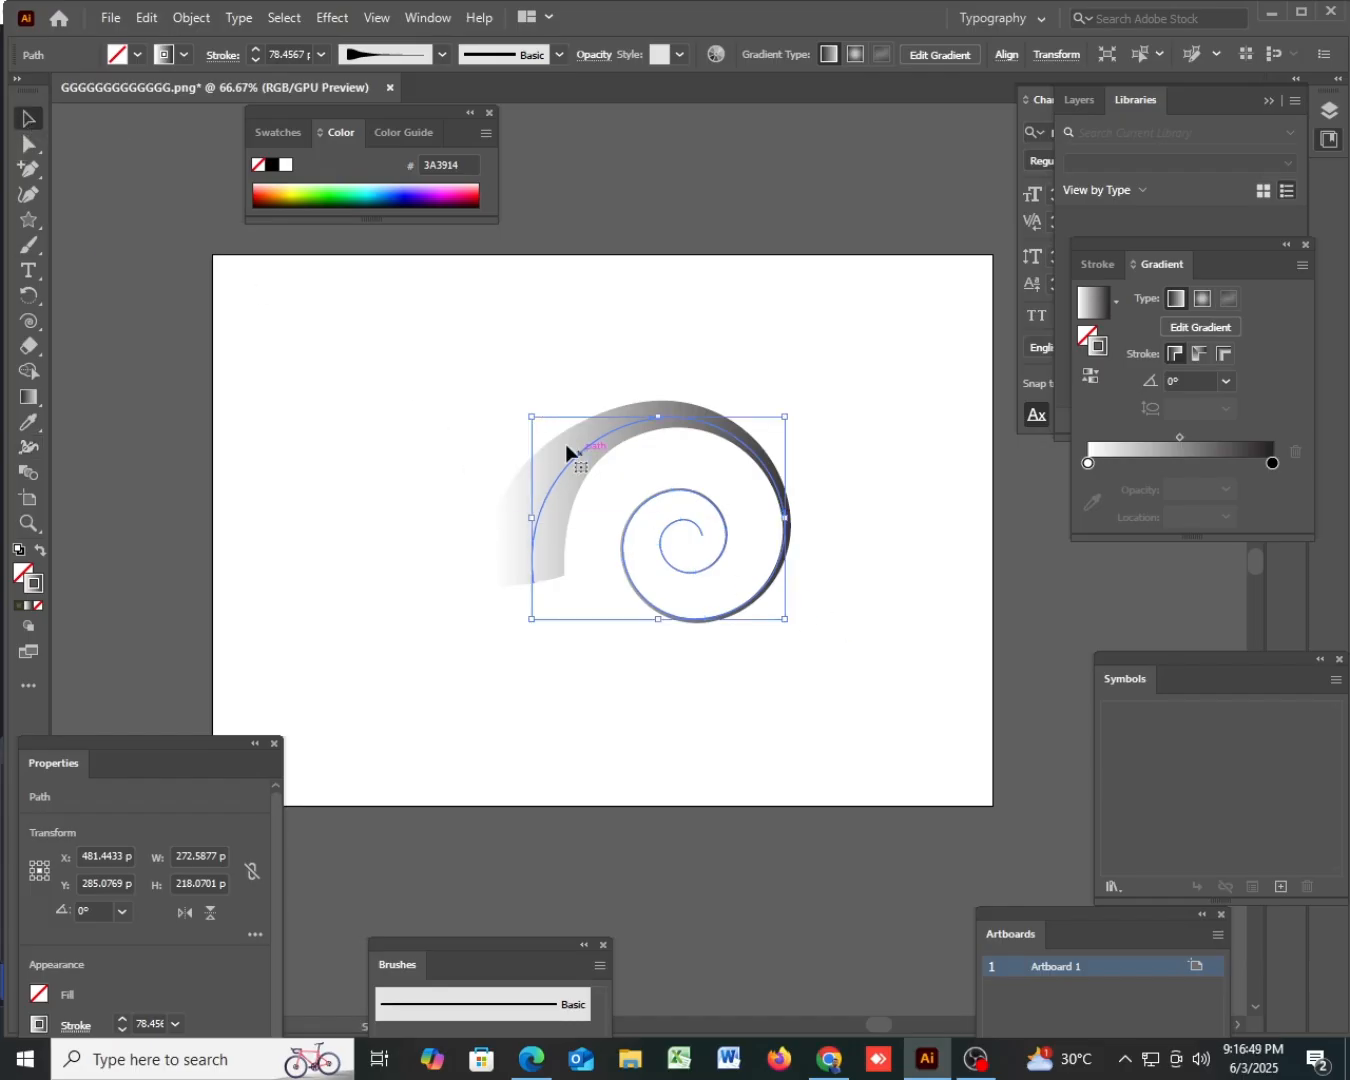
drag(825, 571, 880, 604)
drag(788, 477, 875, 439)
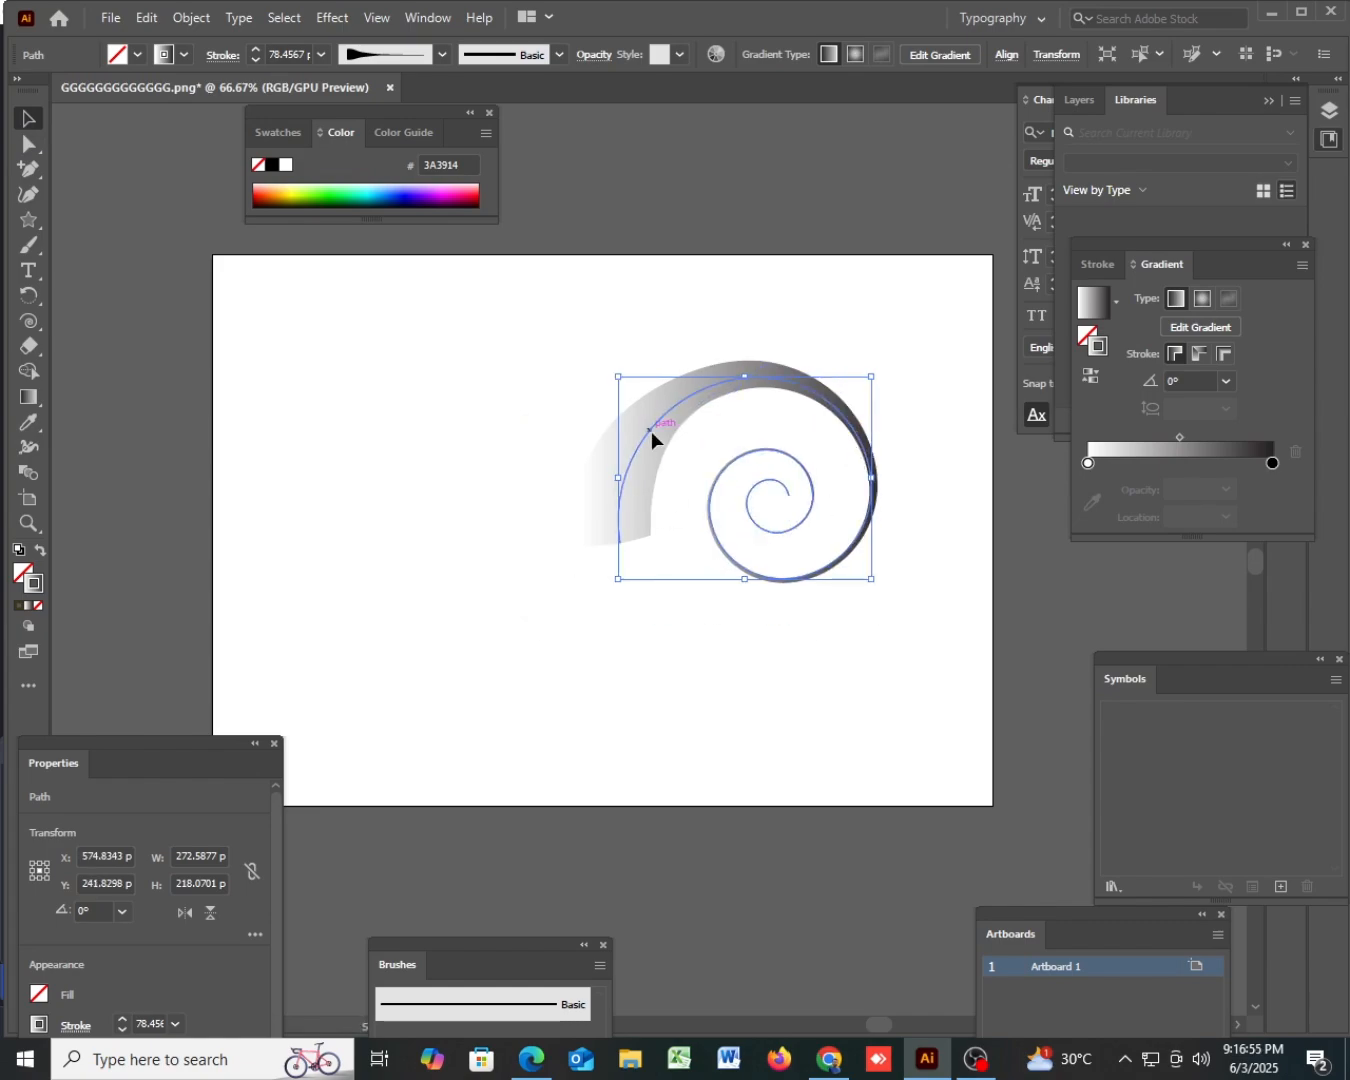
drag(651, 431, 661, 341)
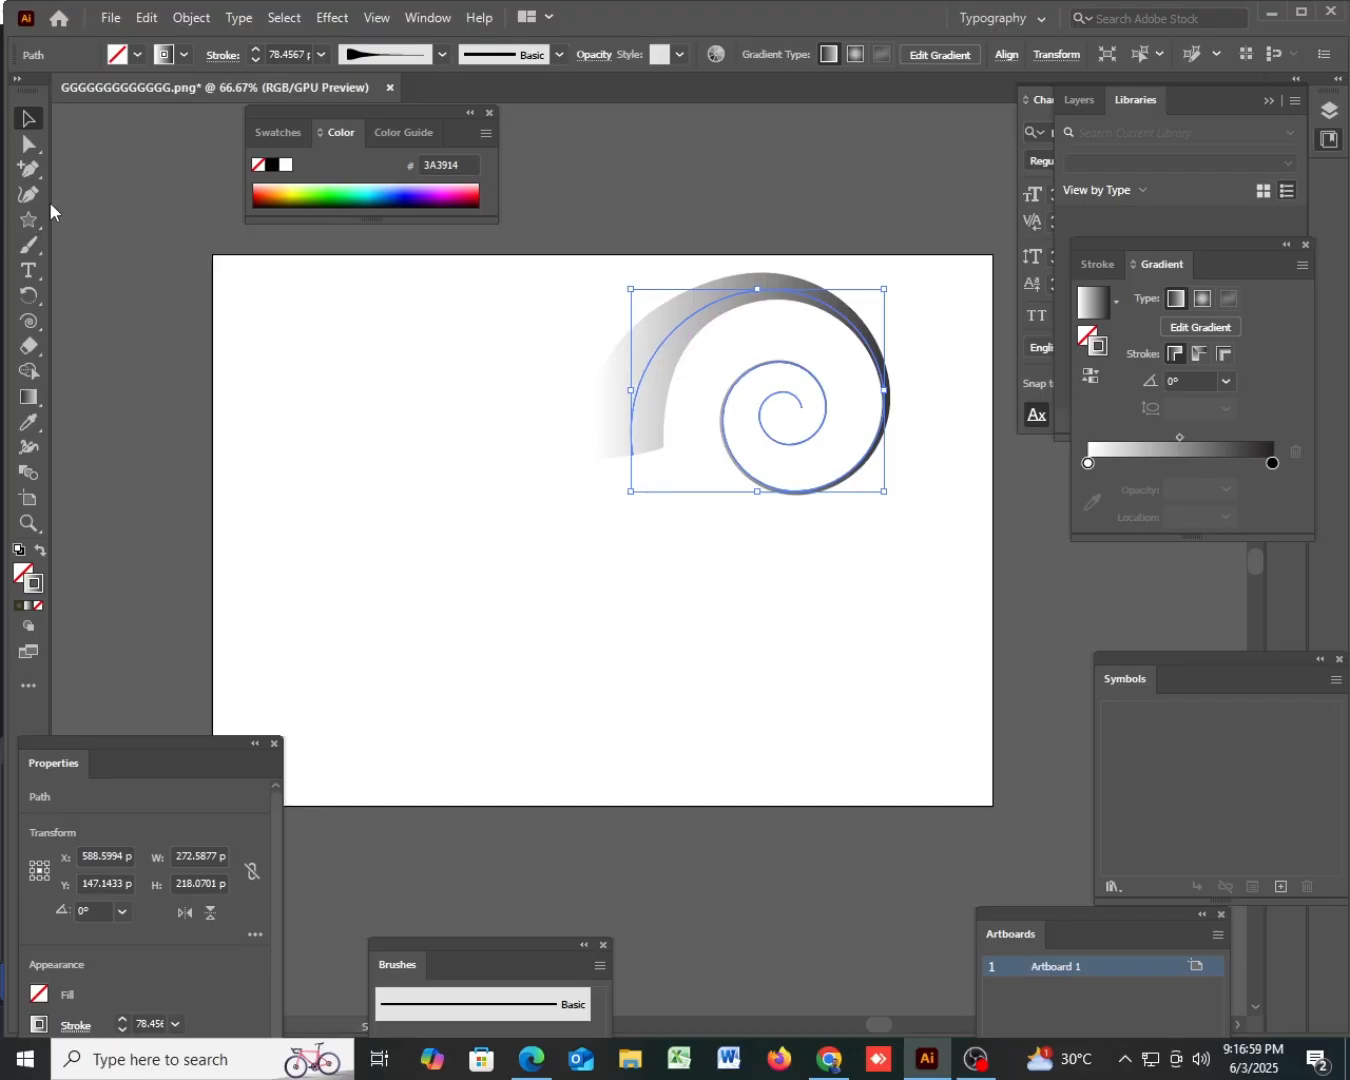
- Draw a square about 234 pt wide with the Rectangle tool, below and left of the spiral
click(28, 219)
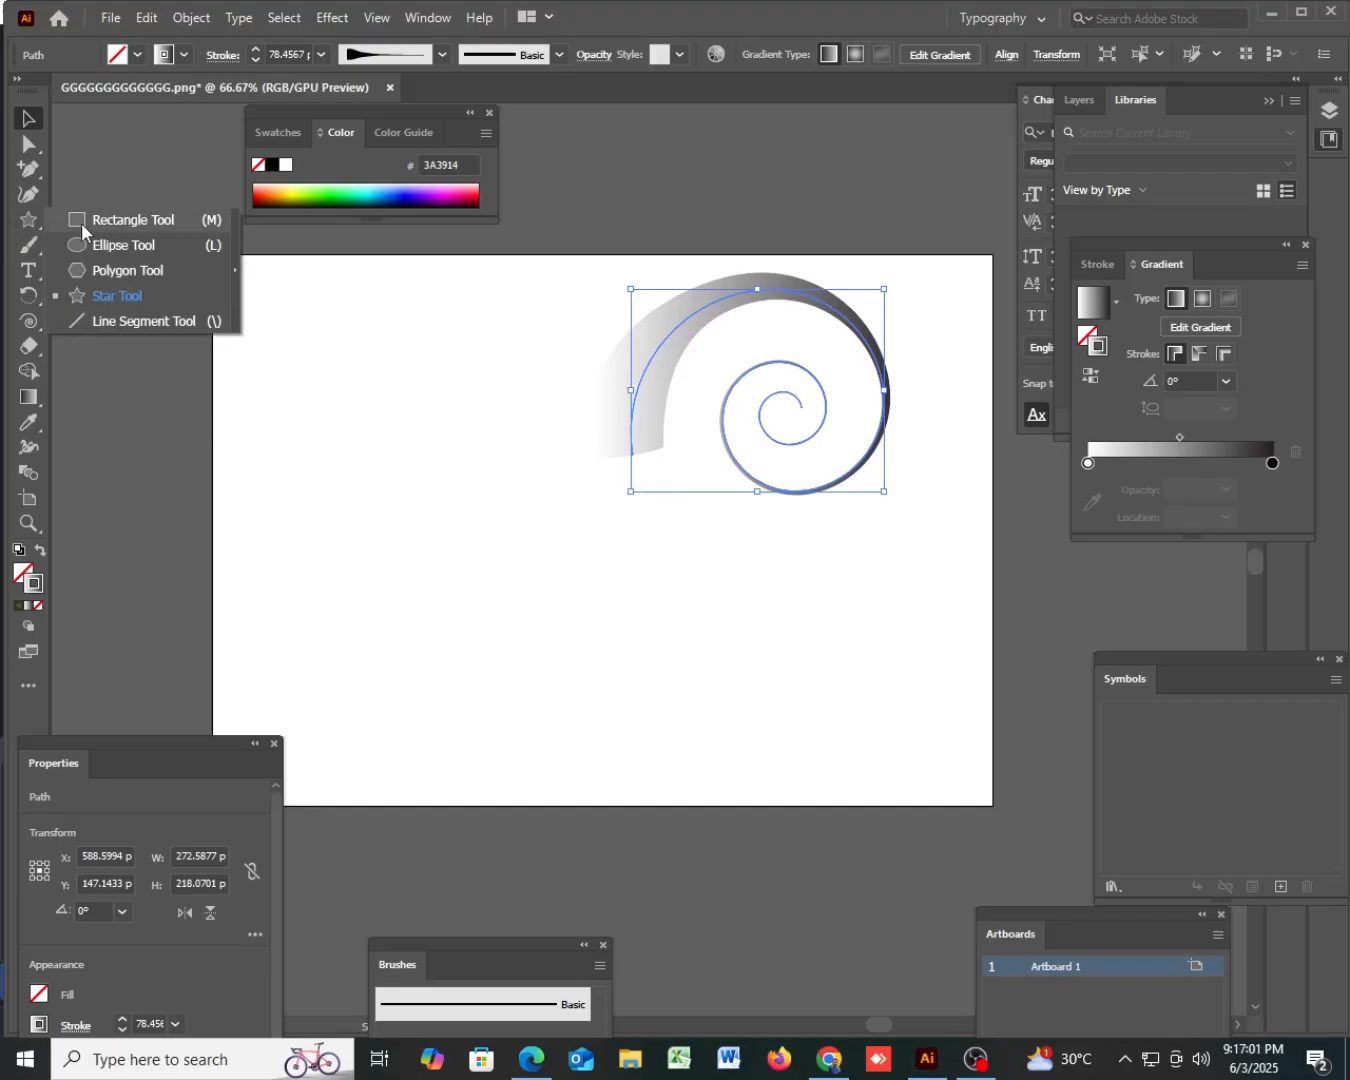
click(81, 223)
drag(368, 485, 585, 702)
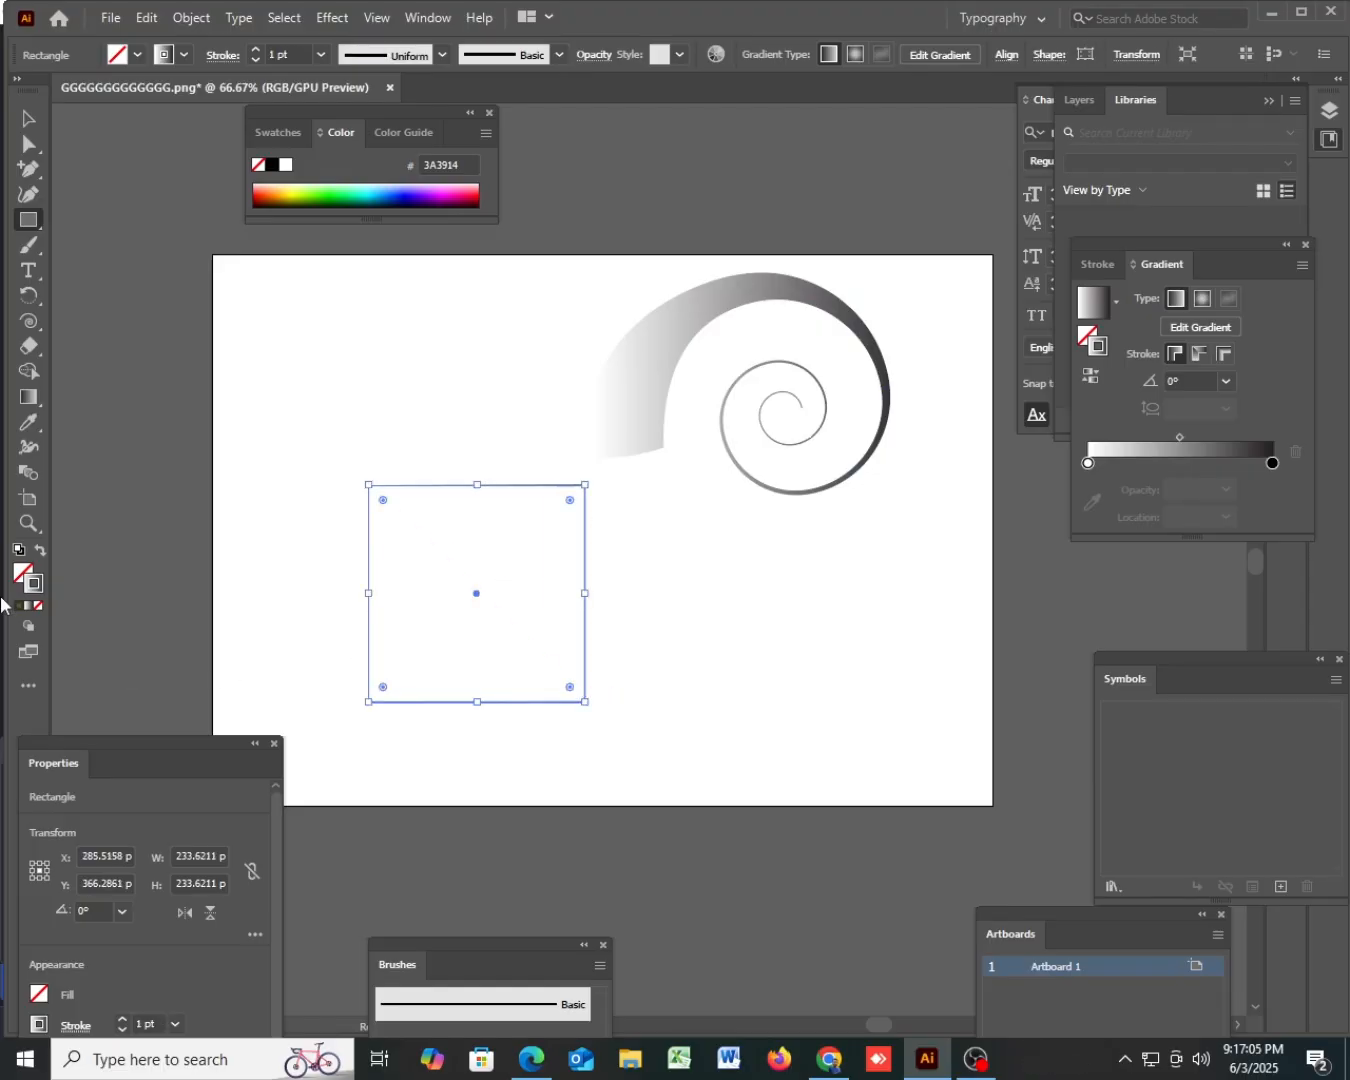
- Fill the square with the pink colour EA3F99
double_click(21, 573)
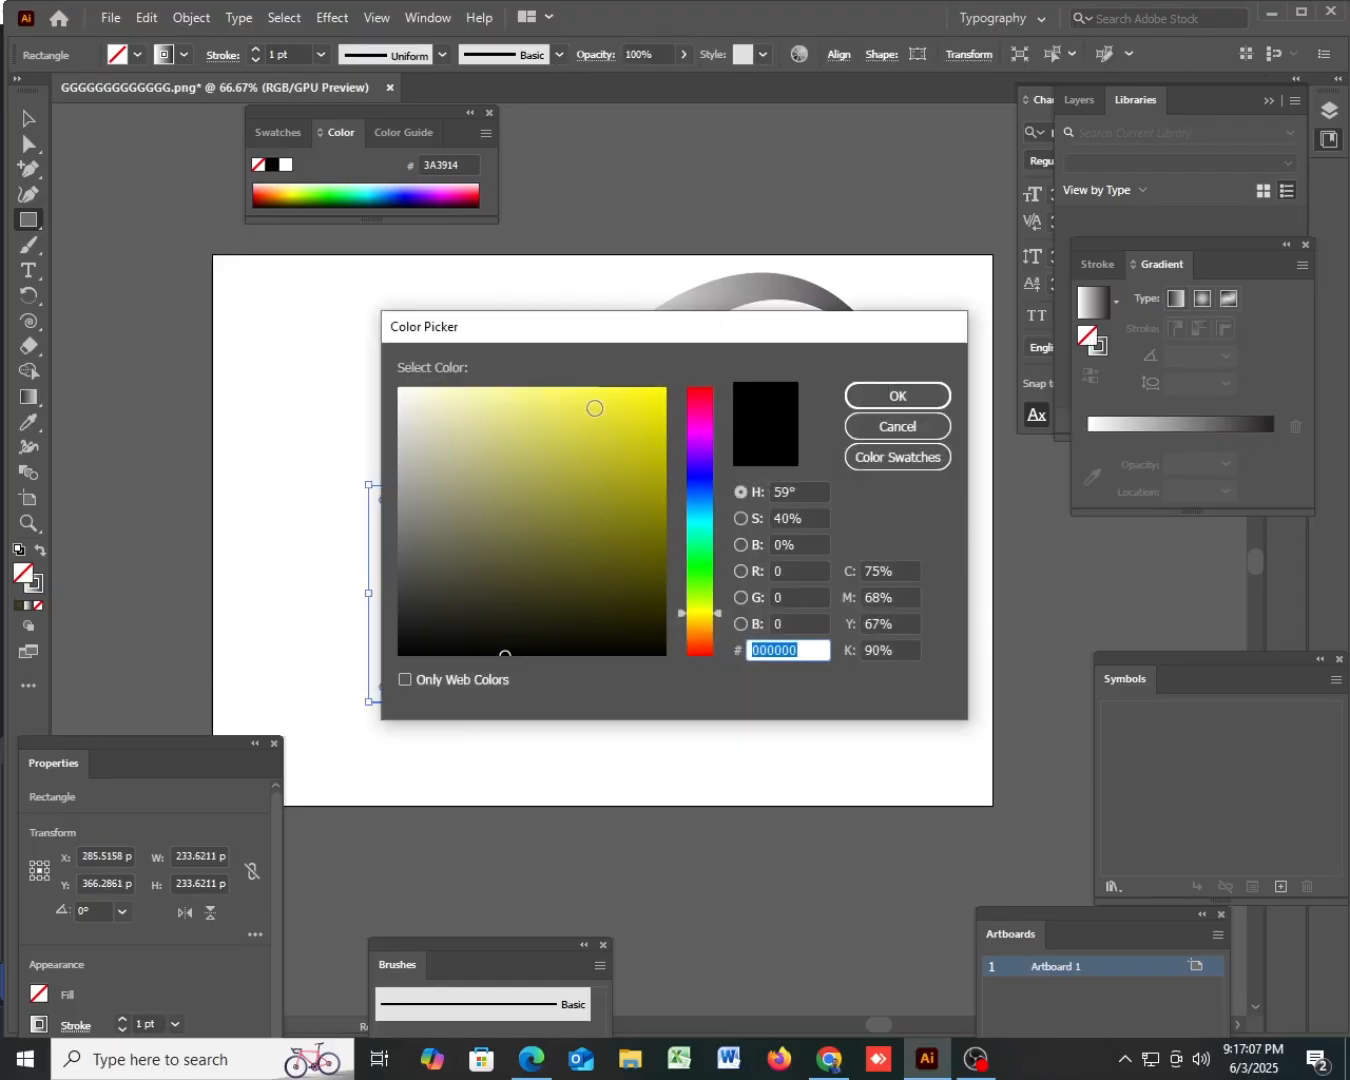
click(595, 408)
click(700, 410)
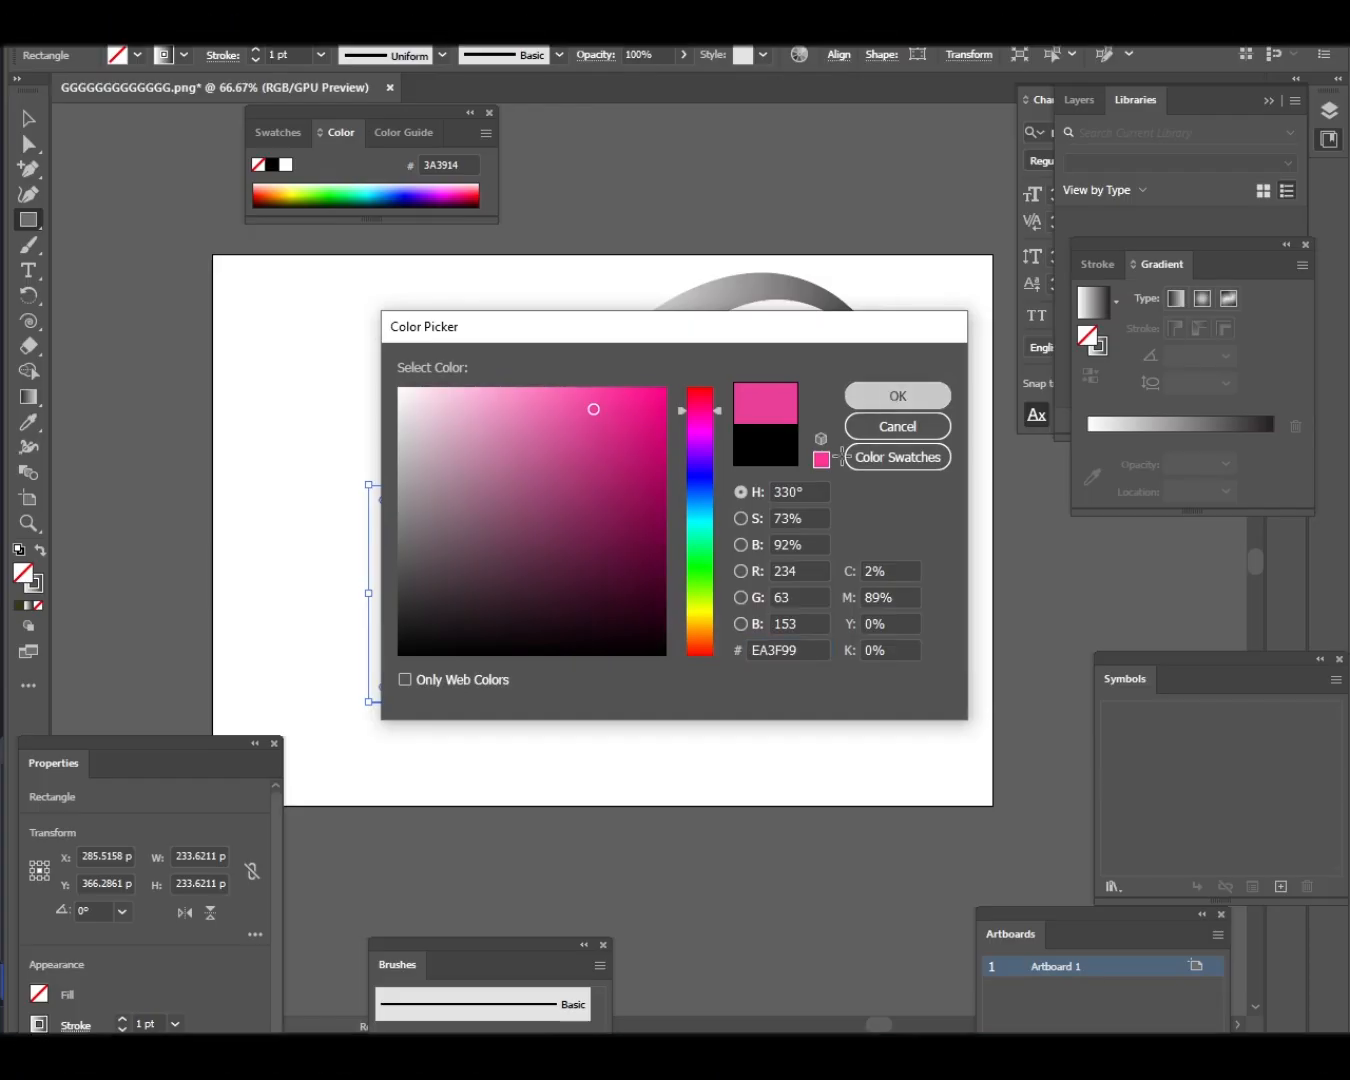
key(Return)
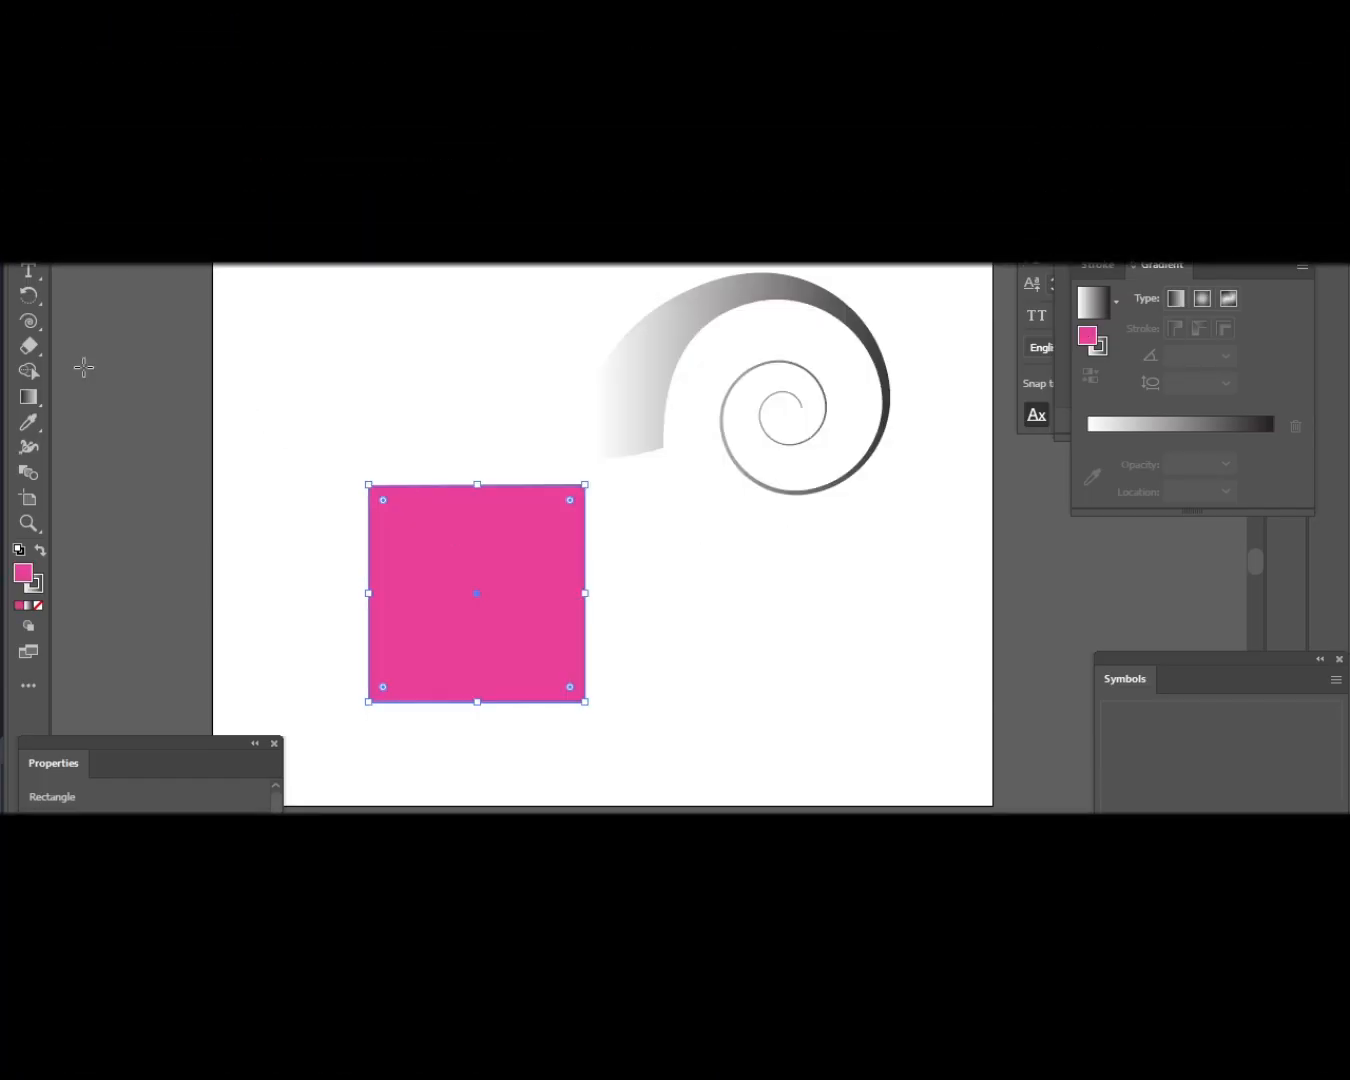